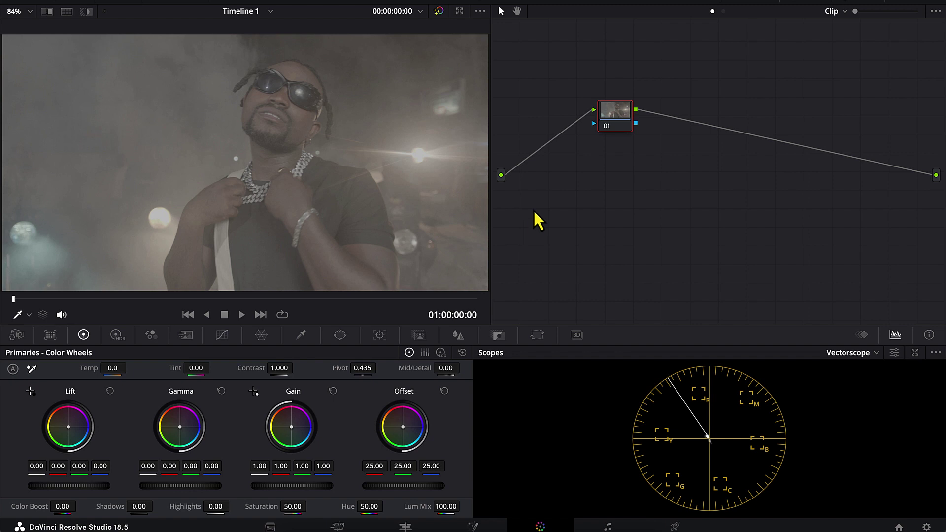
Move node 01 toward the middle of the graph, label it cst and apply the Color Space Transform effect to it
drag(622, 120, 660, 161)
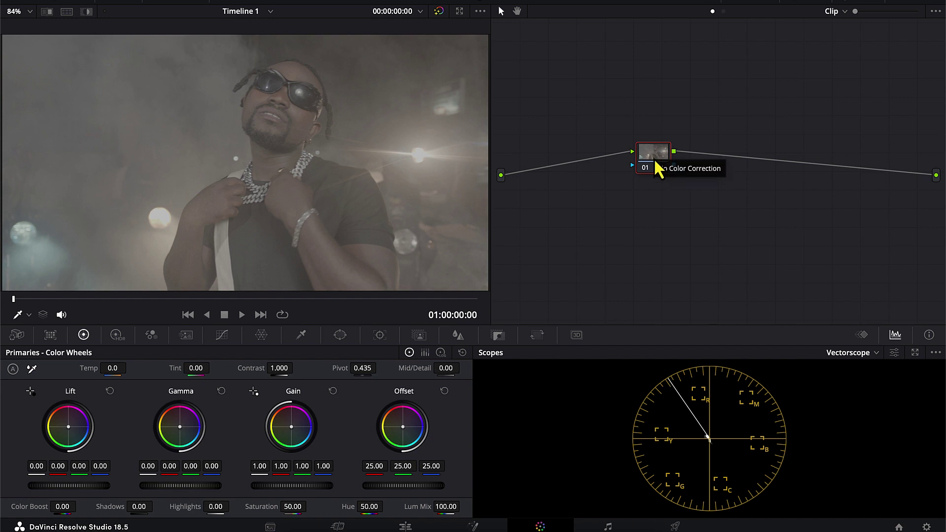
right_click(654, 158)
click(687, 182)
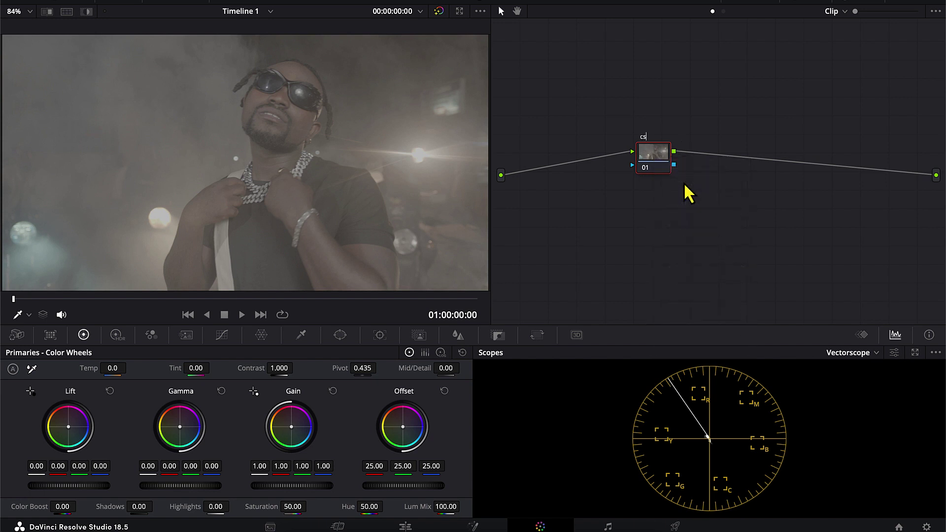
click(853, 10)
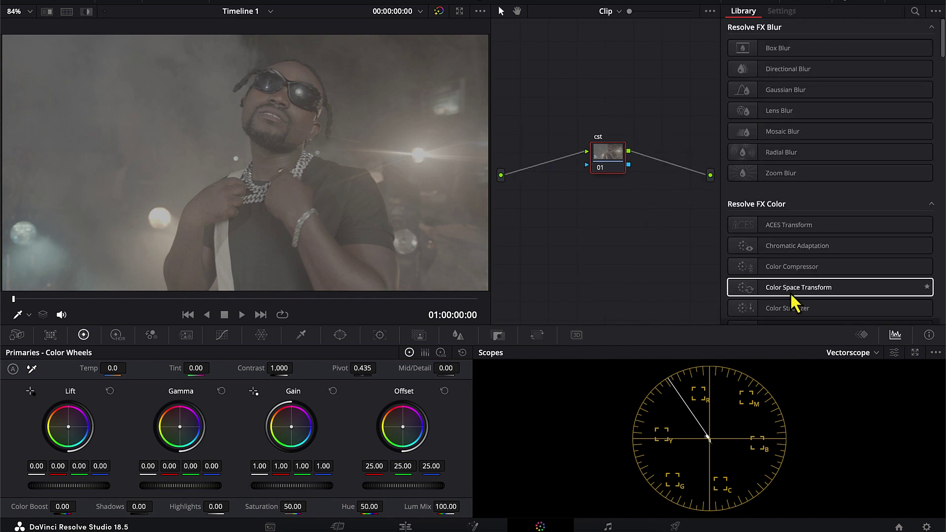
drag(790, 292, 611, 164)
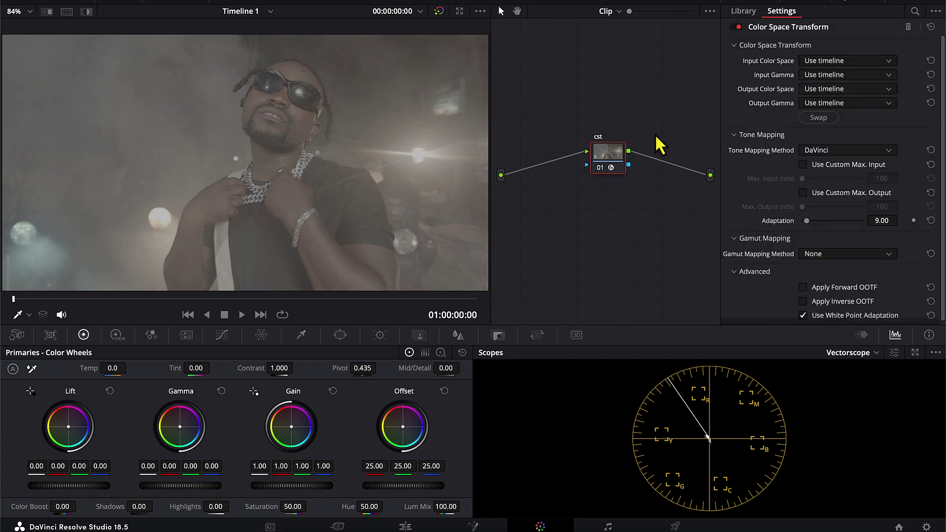
Set the Color Space Transform's input color space to Blackmagic Design Wide Gamut Gen 4 / 5
click(831, 64)
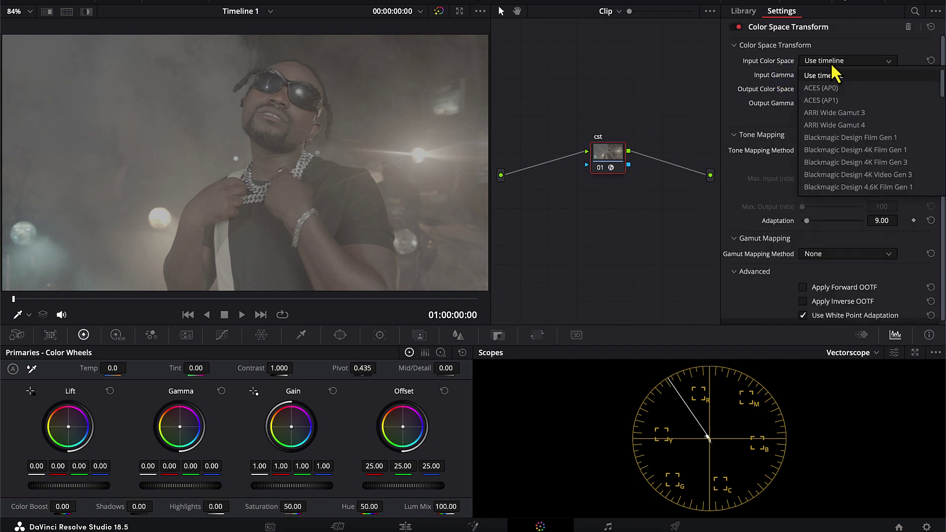
key(Down)
key(Down)
key(Down)
key(Down)
key(Down)
key(Down)
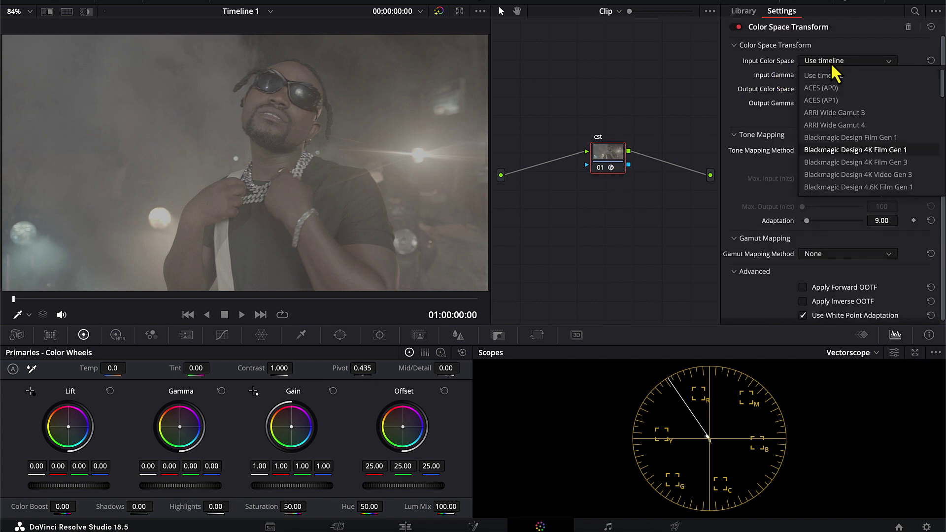
key(Down)
key(Down)
key(Down)
key(Down)
key(Down)
key(Down)
key(Down)
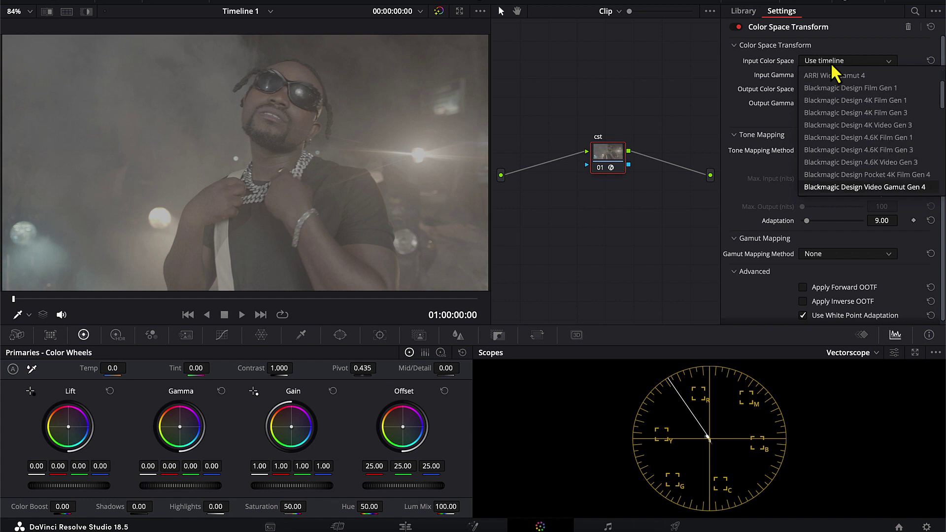
key(Down)
key(Down)
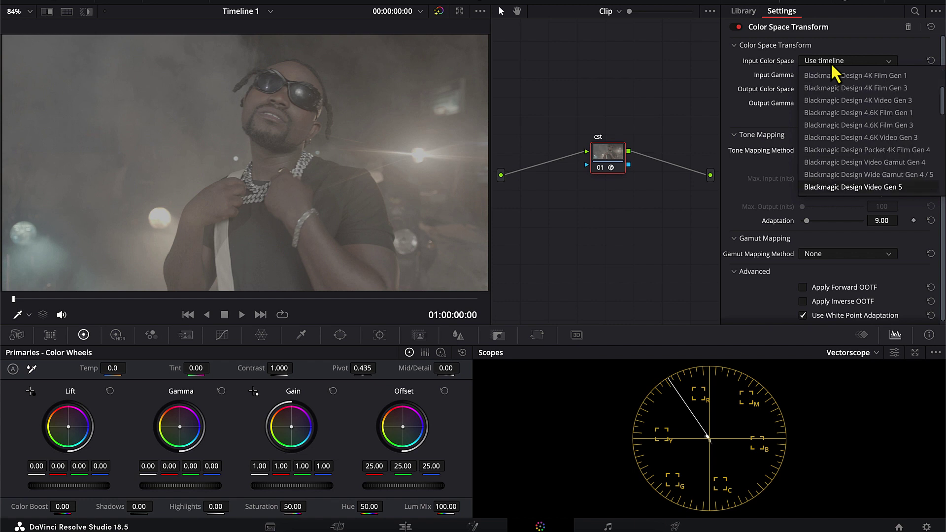
key(Up)
key(Return)
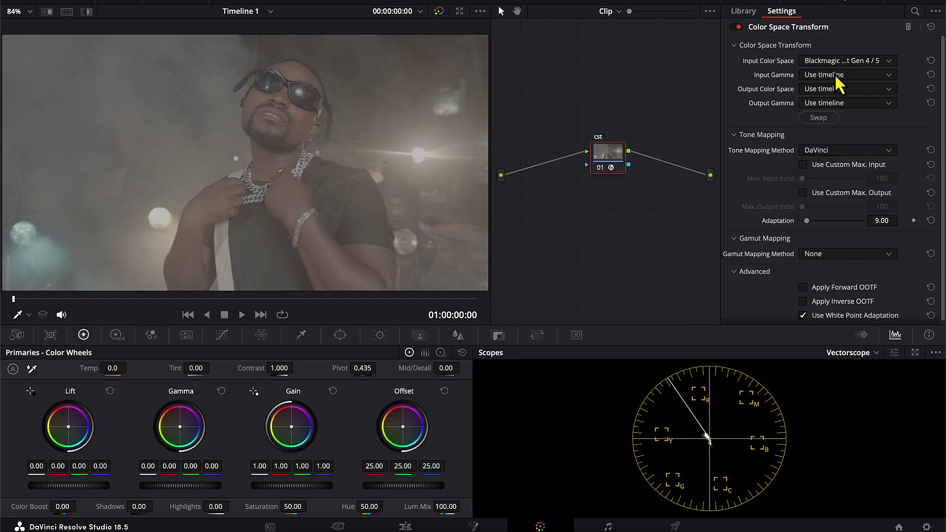
Set the Color Space Transform's input gamma to Blackmagic Design Film Gen 5
click(836, 77)
key(Down)
key(Down)
key(Down)
key(Down)
key(Down)
key(Down)
key(Down)
key(Down)
key(Down)
key(Down)
key(Down)
key(Down)
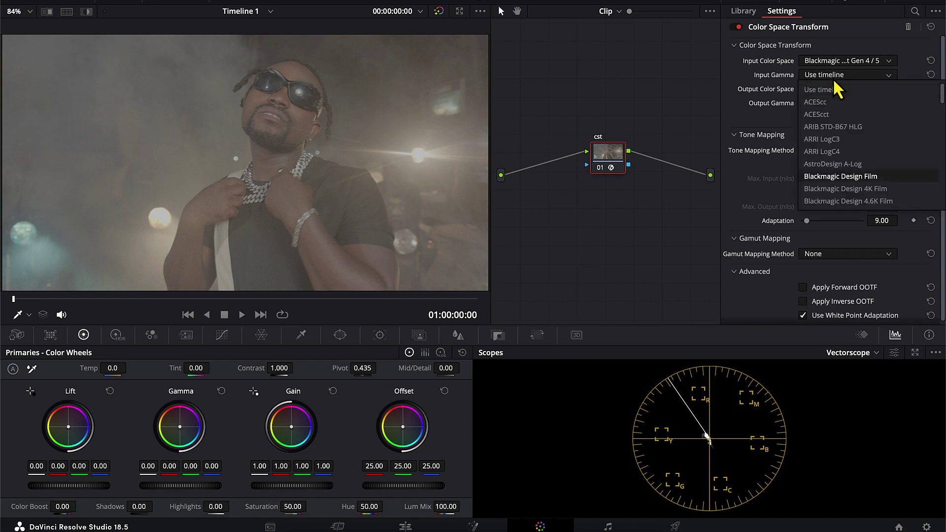
key(Down)
key(Down)
key(Down)
key(Down)
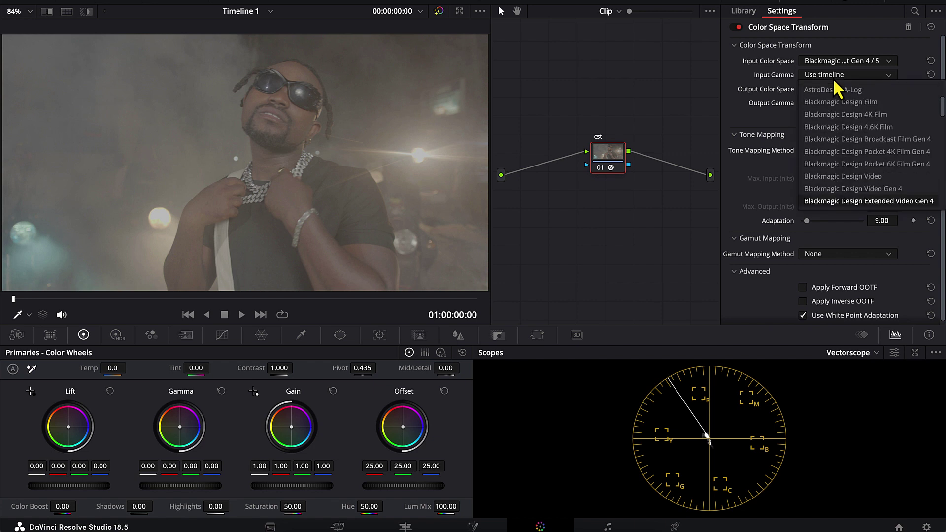
key(Return)
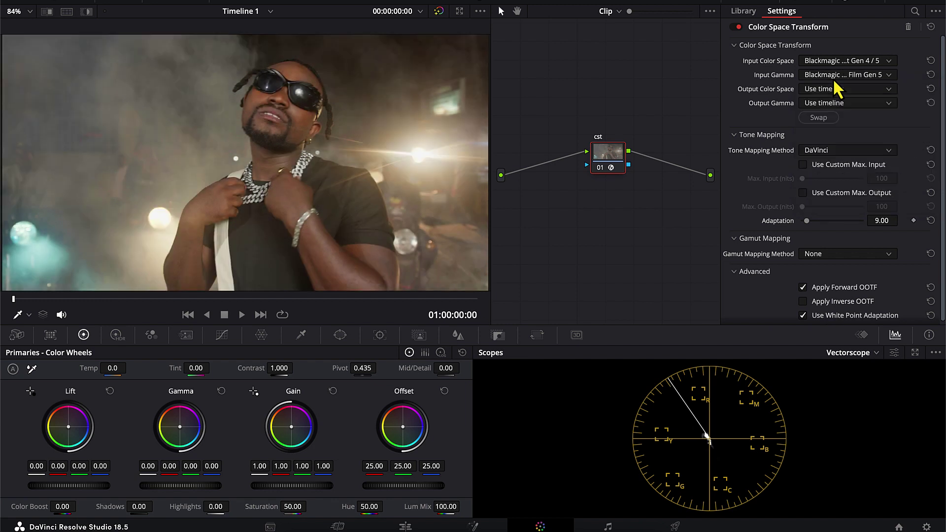
Hide the effects library, insert a serial node before the cst node and place it near the graph's input
click(868, 3)
key(shift+s)
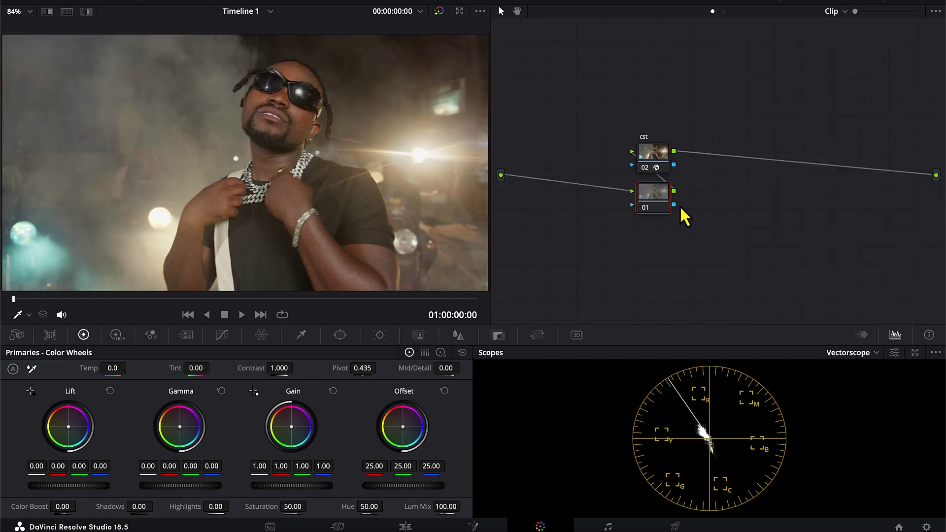
drag(658, 197, 543, 132)
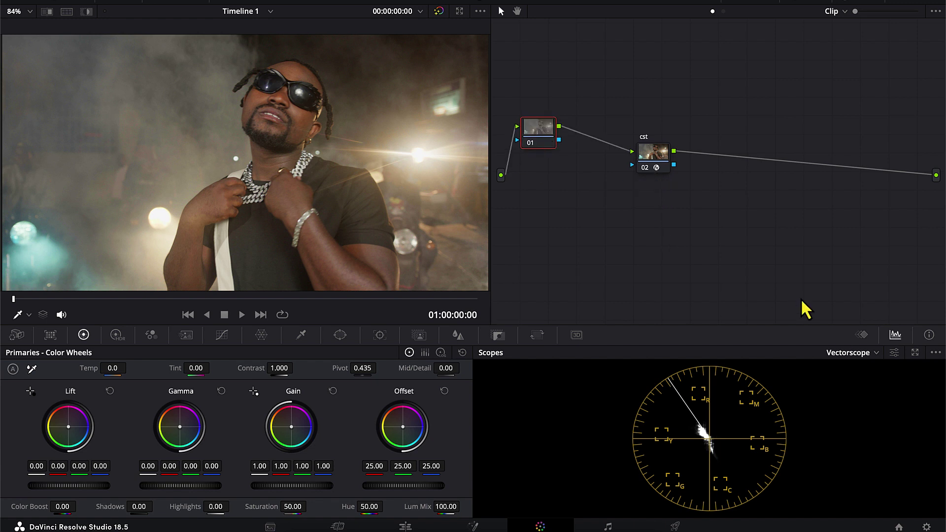
Show the waveform scope and set the first node's shadows to -26.50 and highlights to 16.00
click(847, 354)
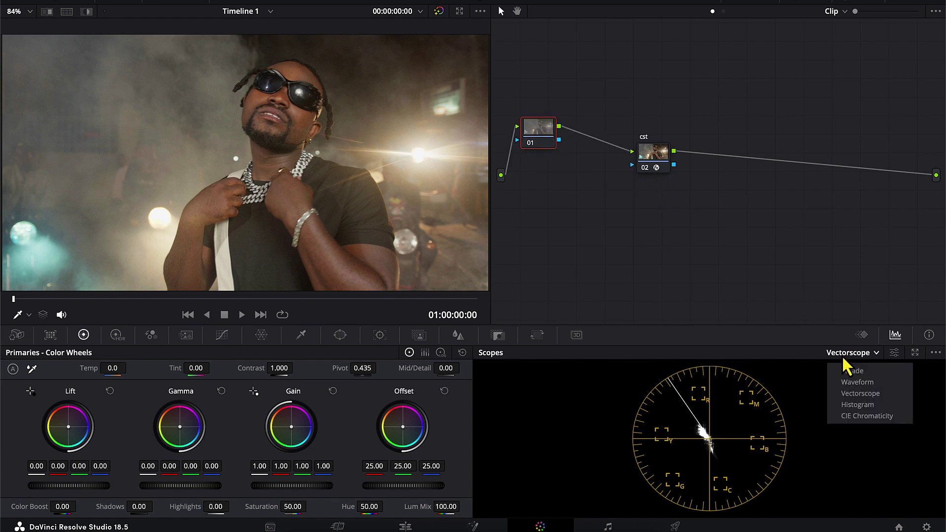
click(849, 384)
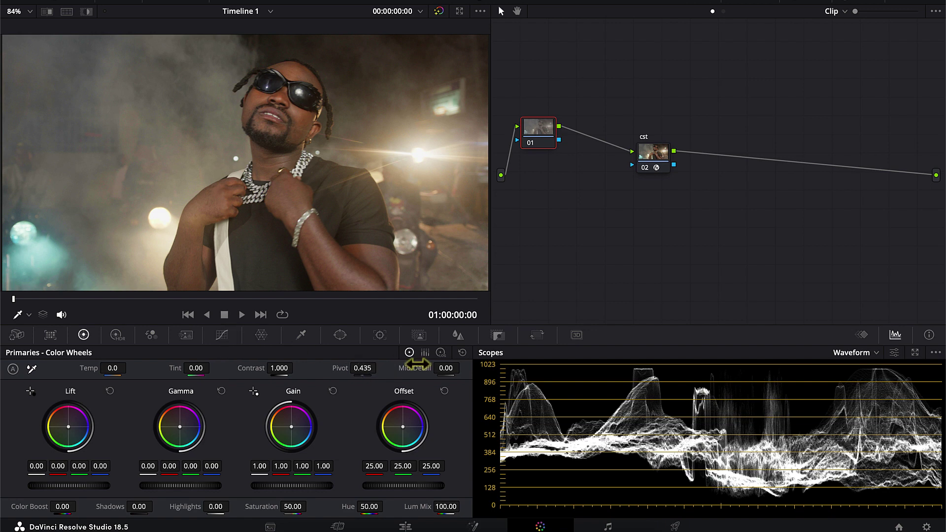
drag(139, 506, 118, 507)
drag(215, 507, 232, 506)
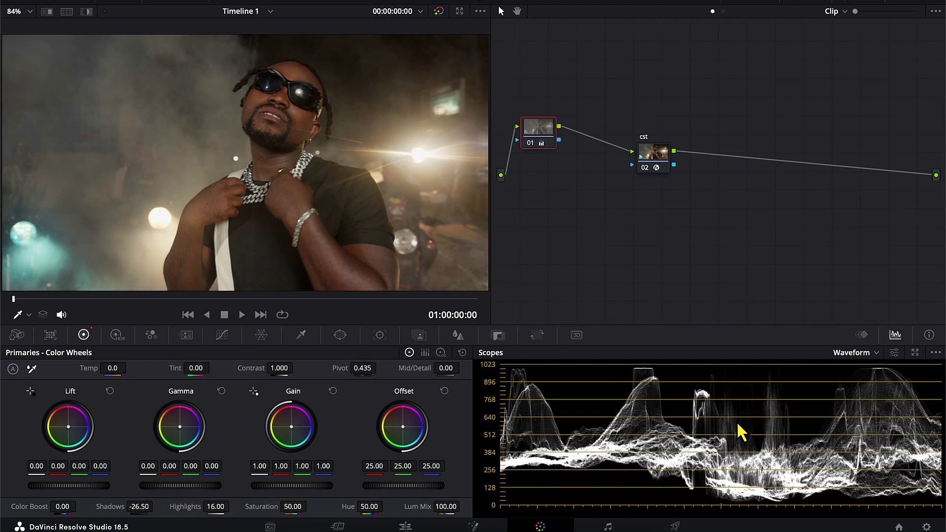
Show the vectorscope, add a serial node after node 01 and shift its offset slightly toward blue
click(851, 353)
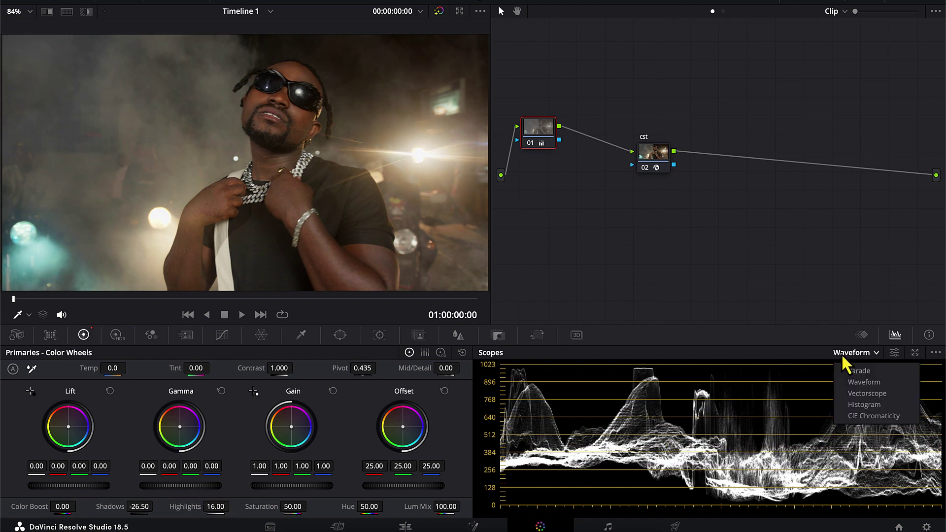
click(860, 395)
key(alt+s)
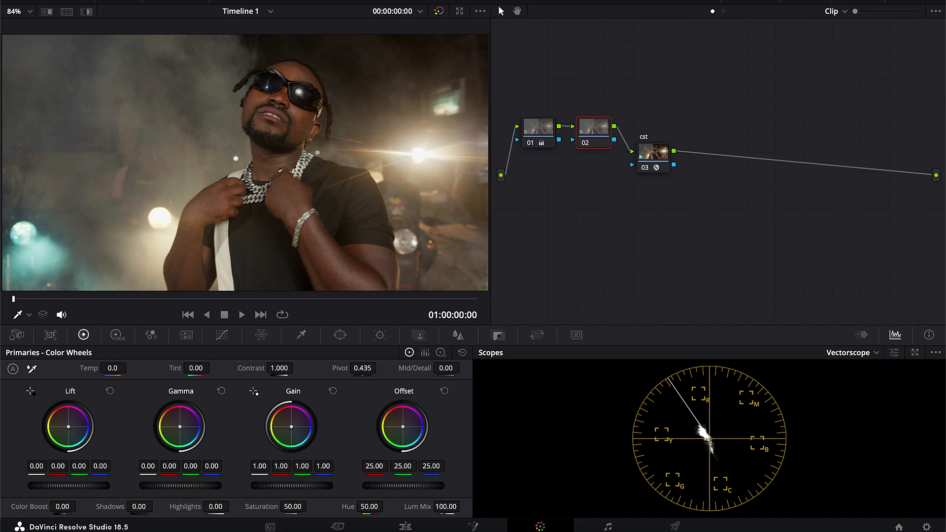
drag(403, 427, 408, 430)
Add a serial node after the cst node and open the Look DNA folder under the Astrodesign LUTs
click(659, 154)
key(alt+s)
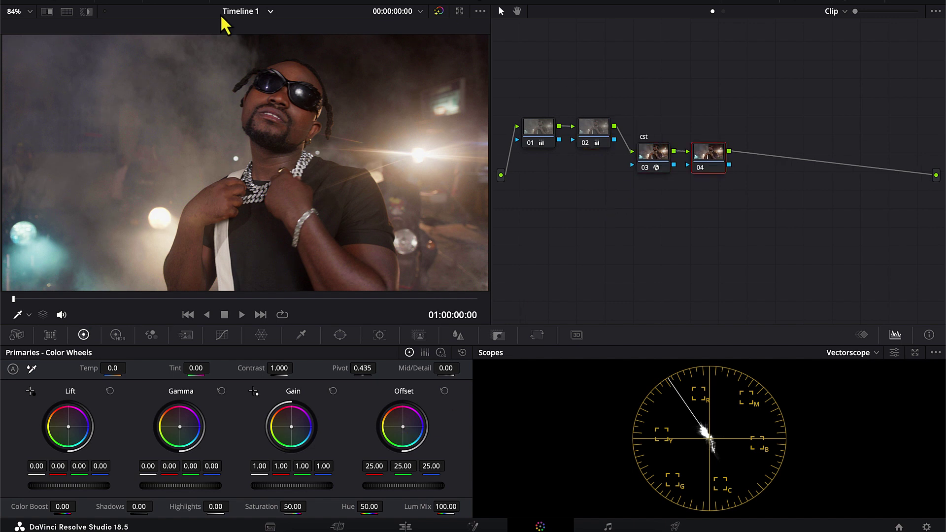
click(122, 4)
click(44, 75)
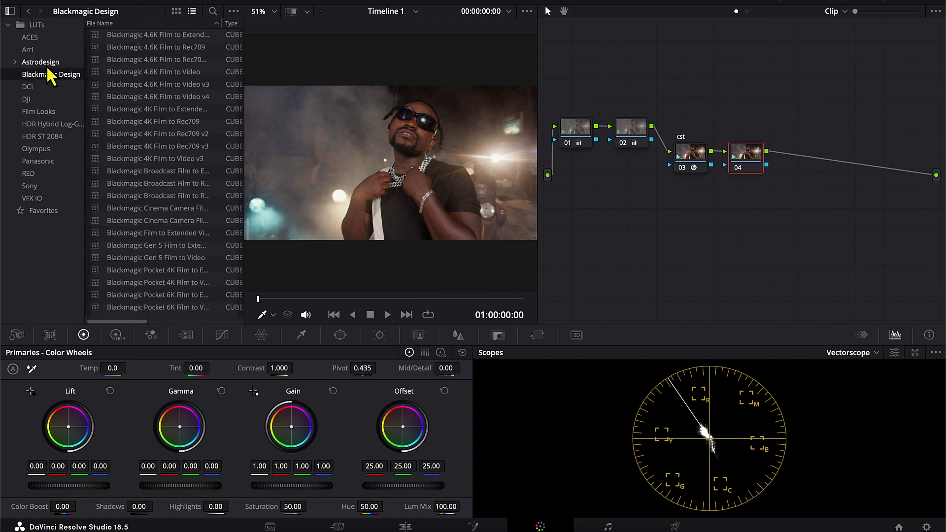
click(47, 63)
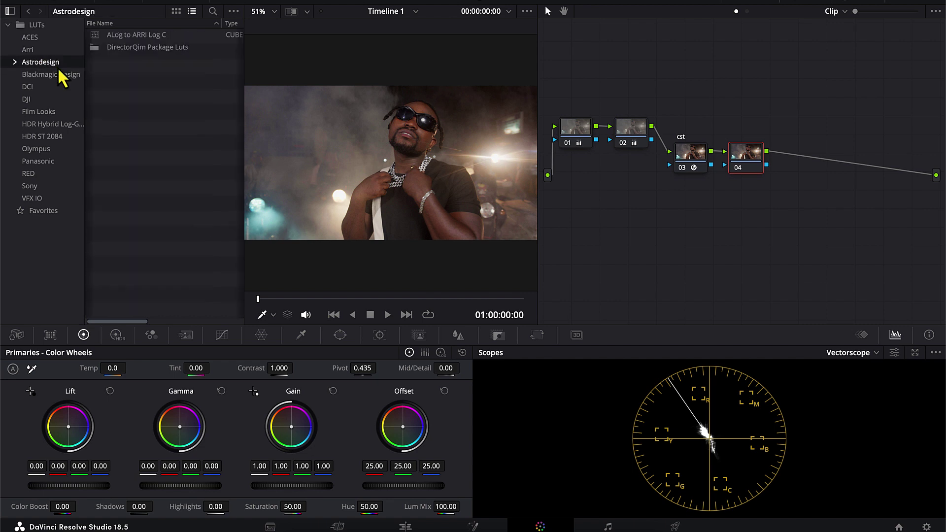
double_click(126, 48)
double_click(125, 36)
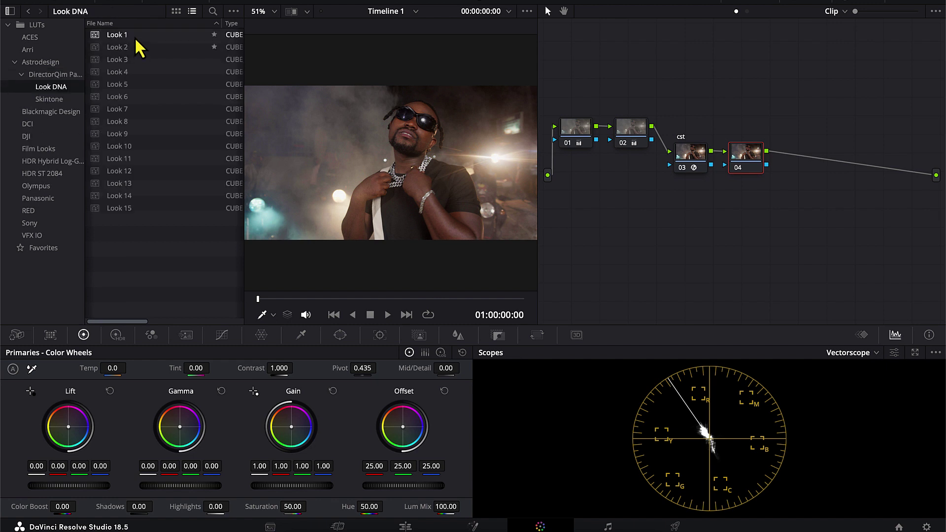
Try the Look DNA LUTs, from Look 1 through Look 15, on node 04
double_click(134, 37)
click(136, 47)
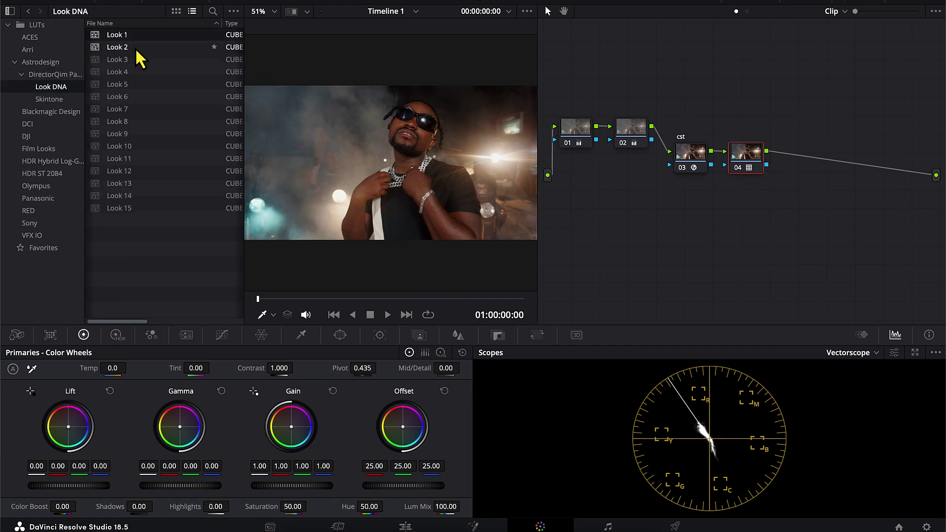
double_click(135, 48)
click(135, 56)
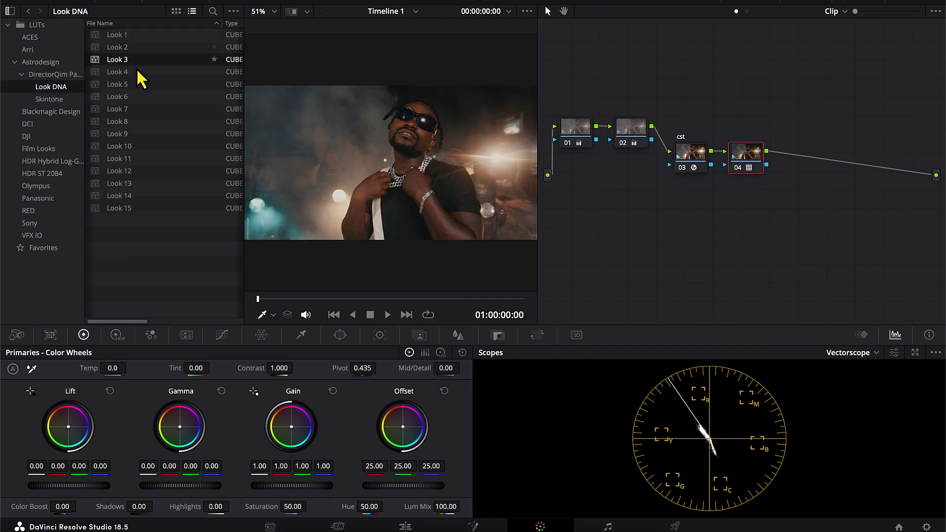
double_click(136, 73)
click(136, 85)
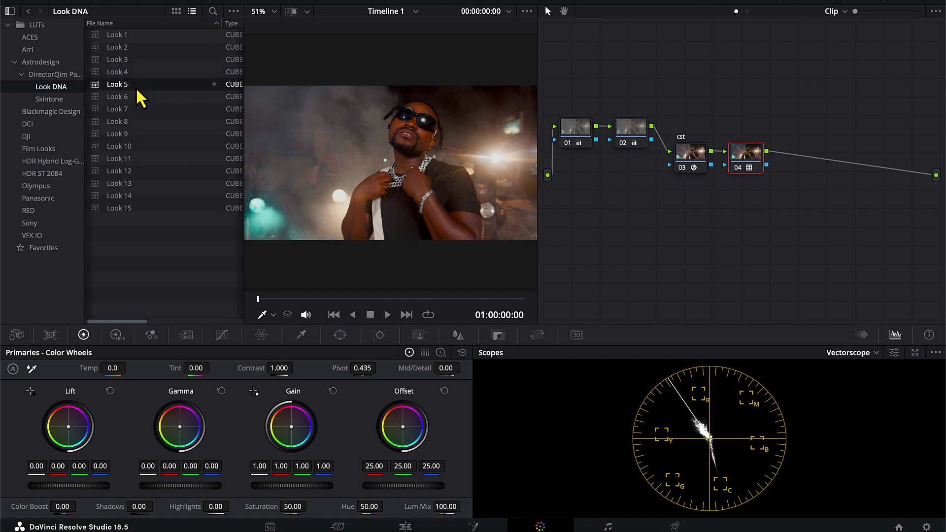
double_click(133, 99)
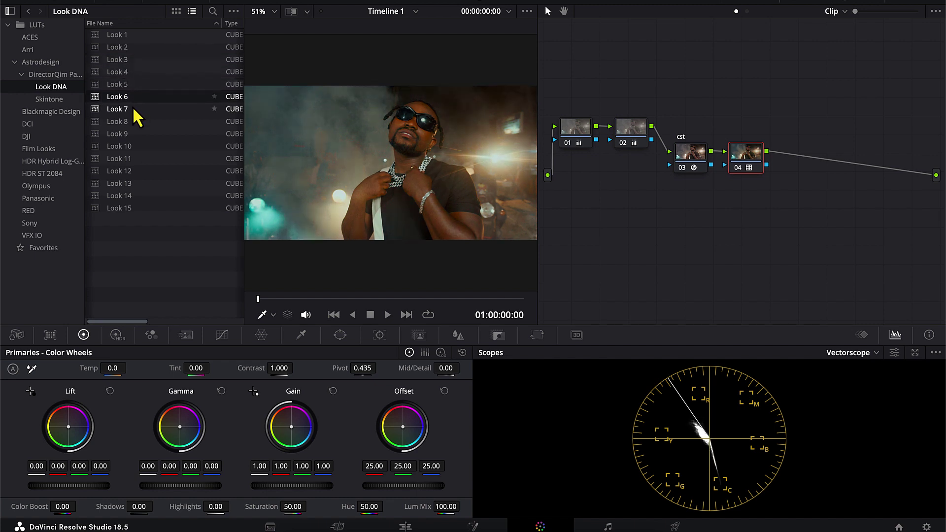
double_click(134, 109)
double_click(133, 121)
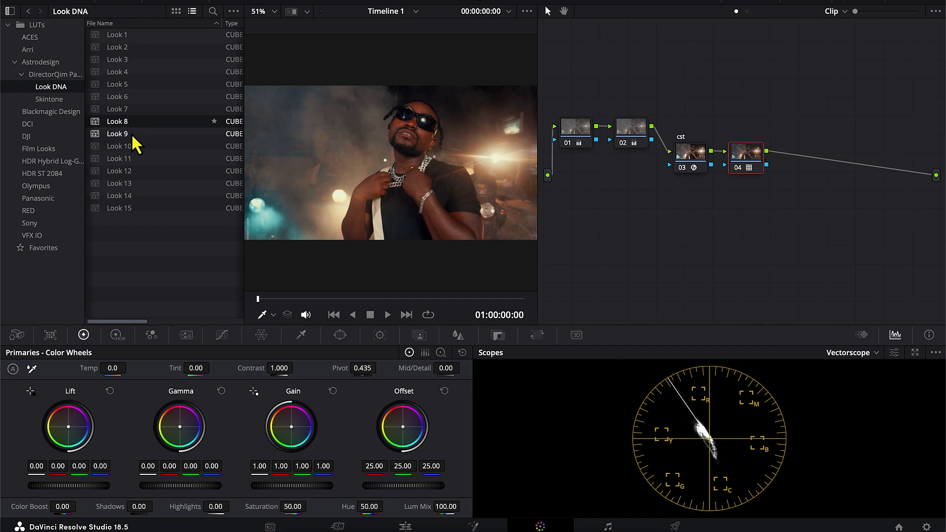
double_click(132, 136)
double_click(133, 147)
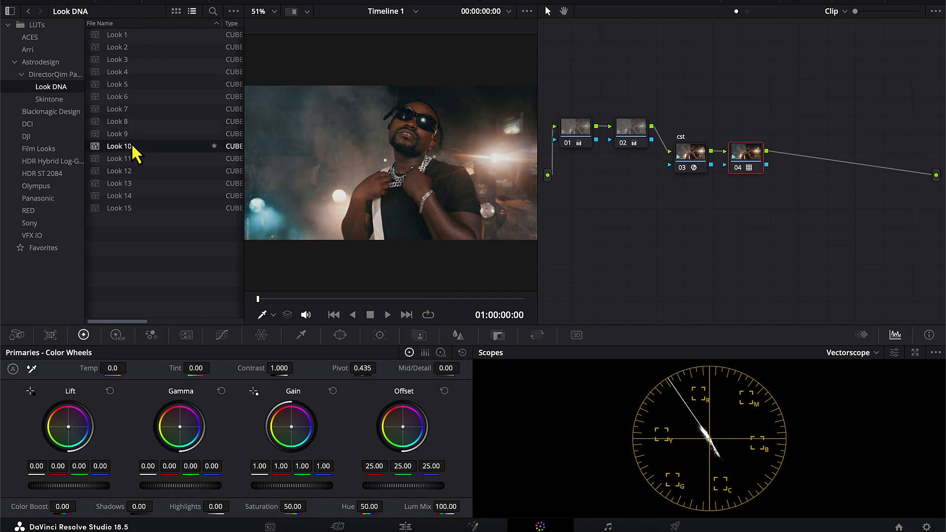
double_click(132, 159)
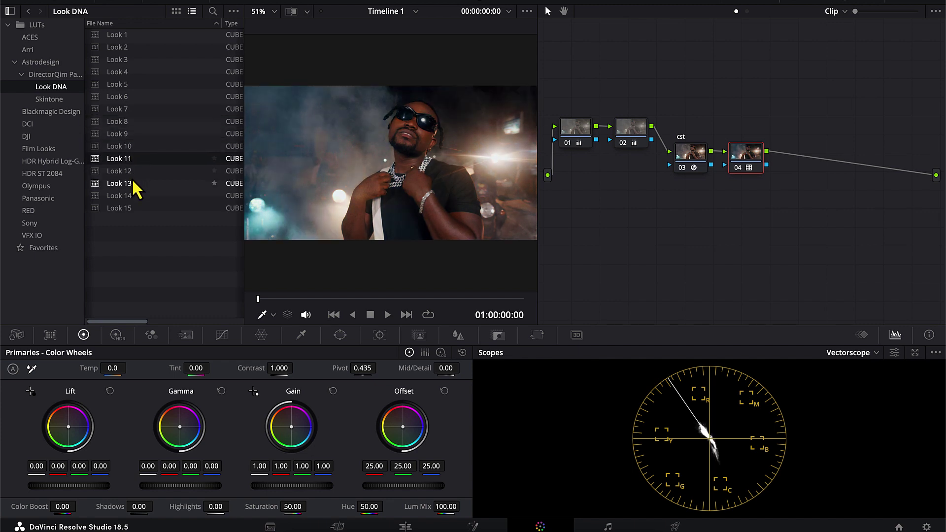
double_click(133, 184)
double_click(131, 171)
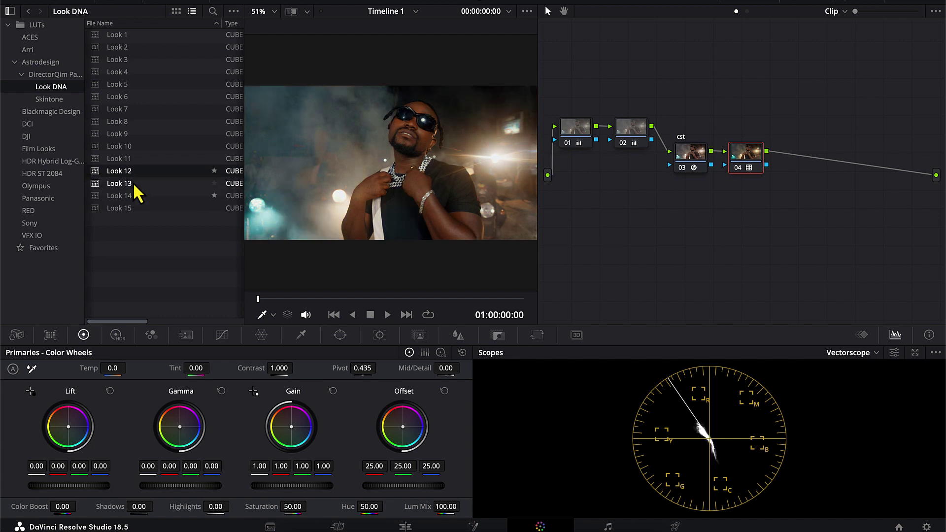
double_click(134, 185)
double_click(133, 196)
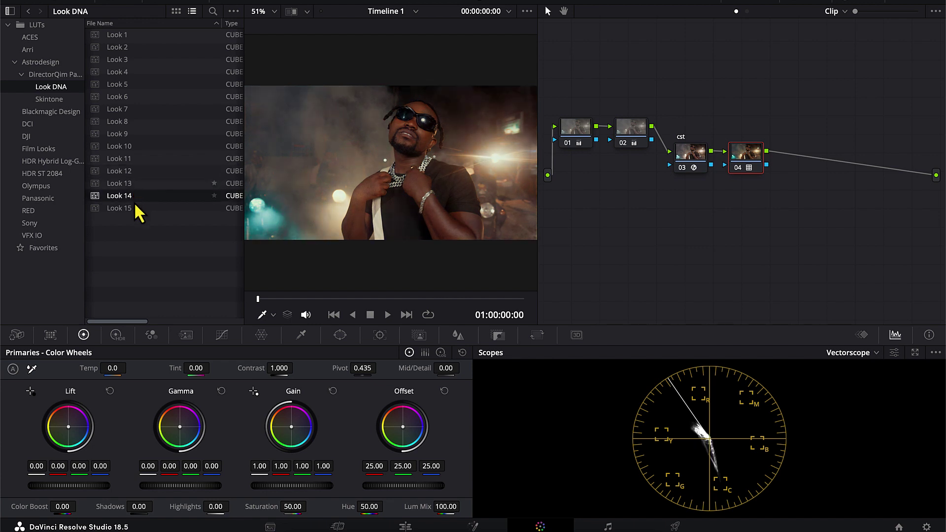
double_click(135, 214)
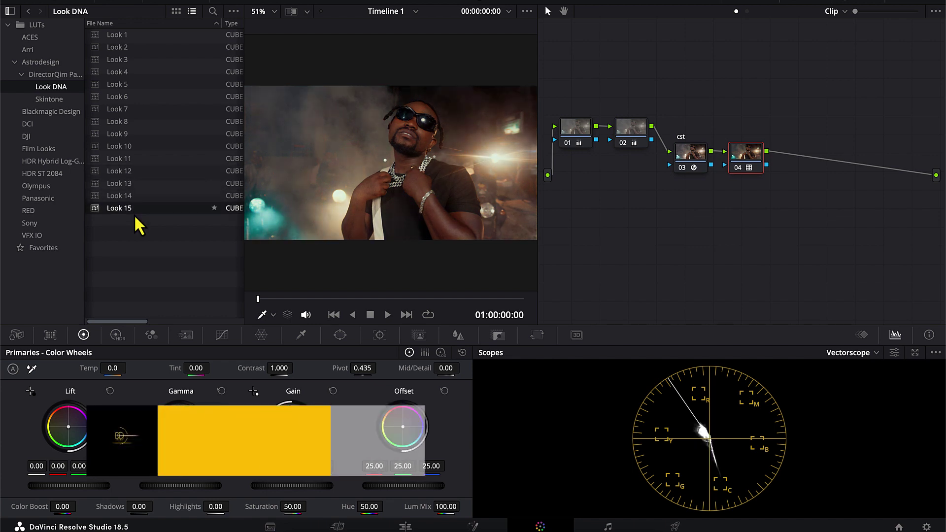
Apply the Look 1 LUT to node 04
double_click(131, 40)
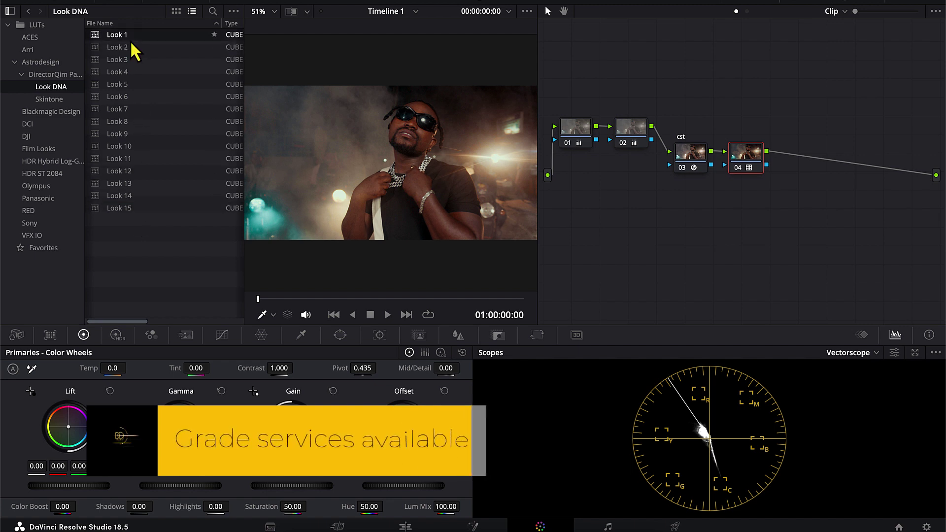
scroll(409, 148, up, 3)
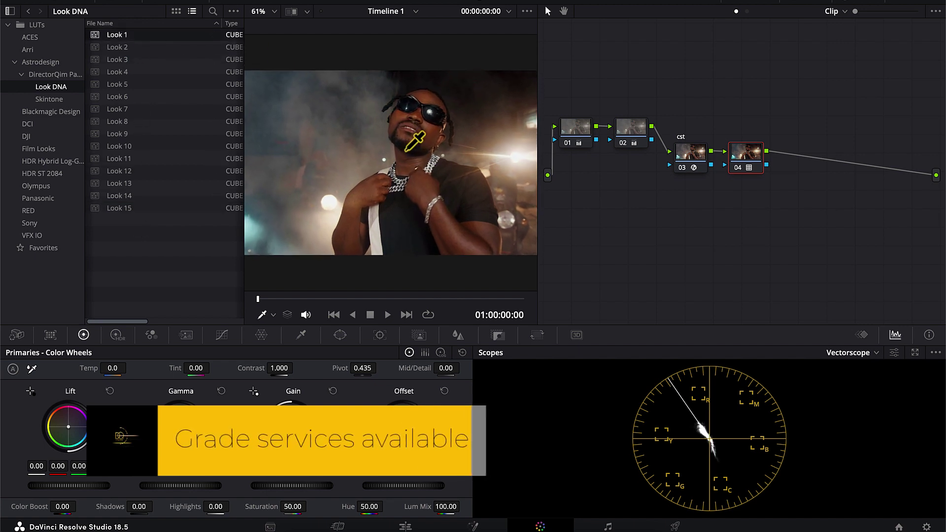
Compare the full picture with and without the Look 1 LUT by toggling node 04
scroll(408, 145, down, 3)
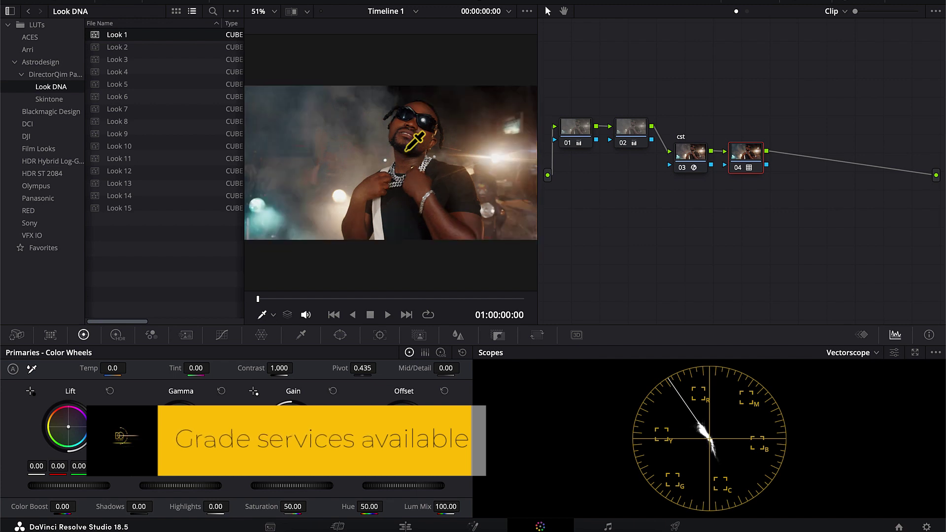
key(ctrl+d)
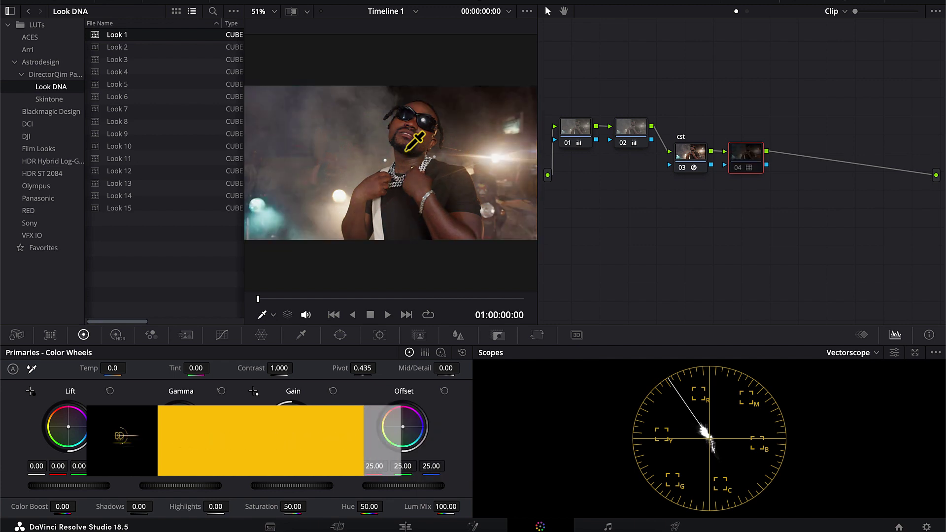
key(ctrl+d)
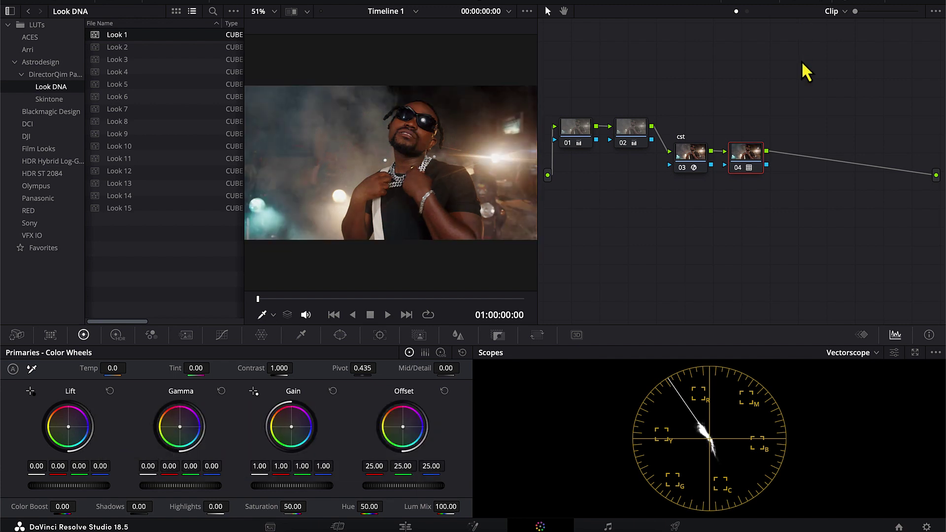
Delete all nodes from the graph and make room by closing the LUT browser and widening the node editor
drag(802, 60, 560, 188)
key(Delete)
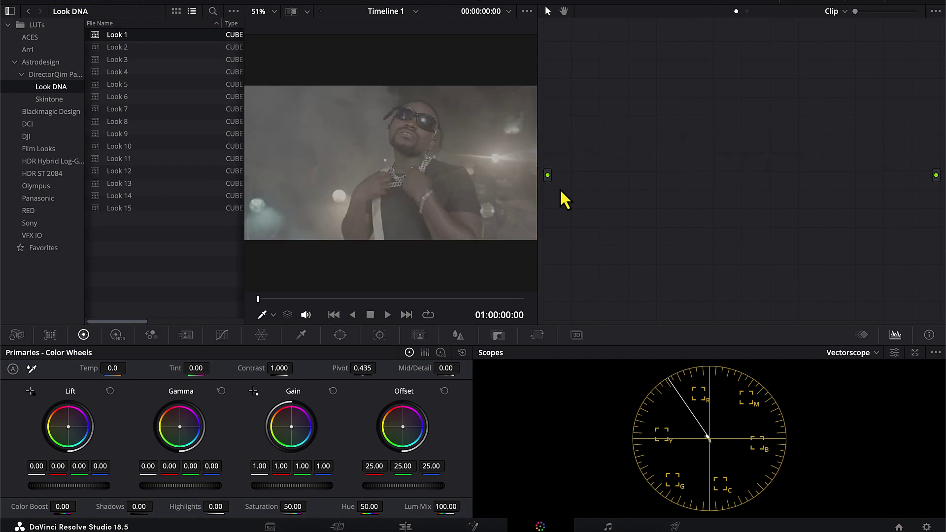
click(113, 2)
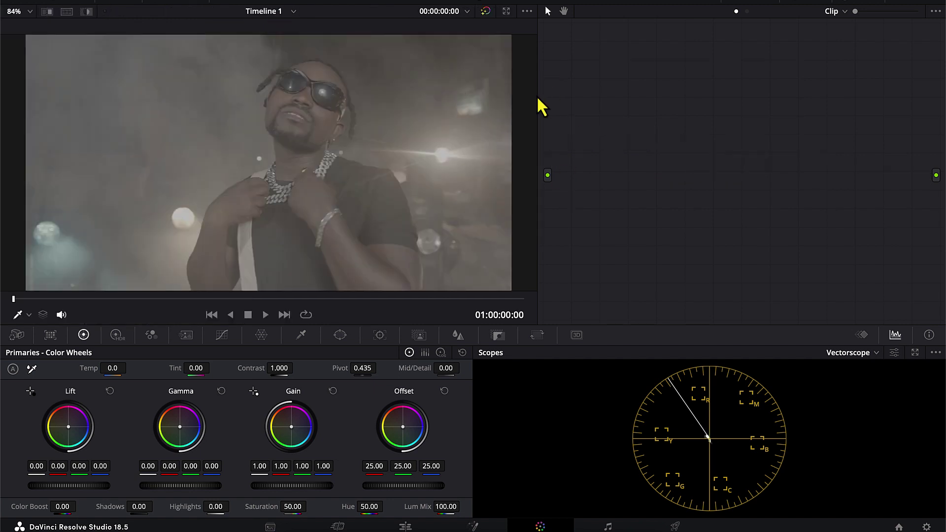
drag(538, 96, 510, 101)
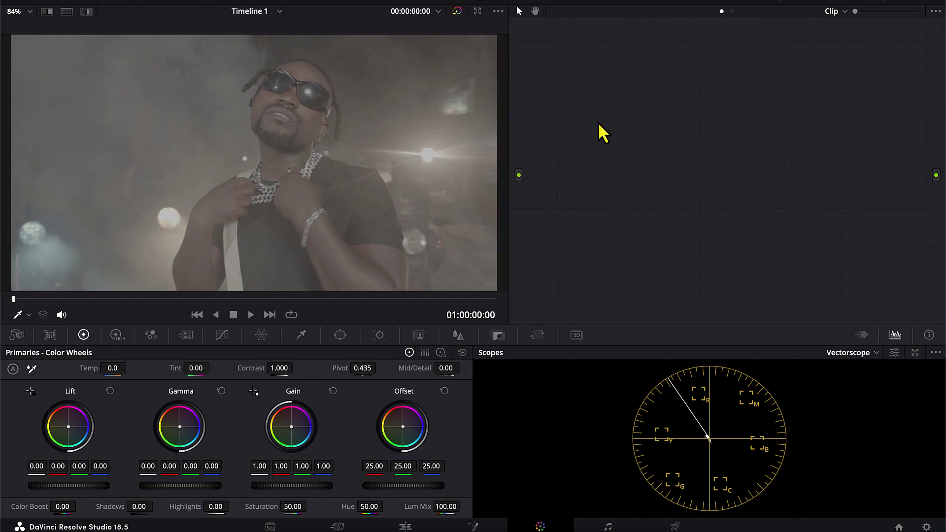
In the project's color management settings, set the color science to DaVinci YRGB Color Managed and turn off automatic color management
click(926, 526)
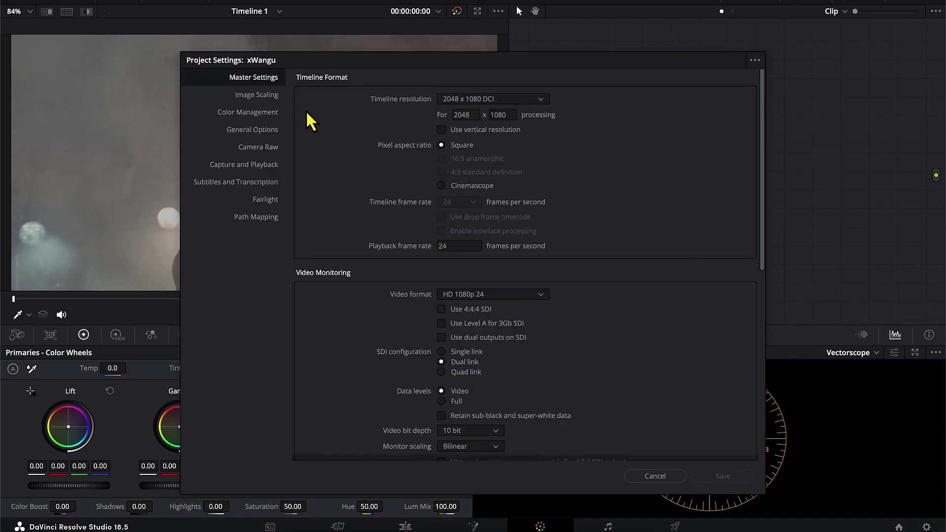
click(246, 112)
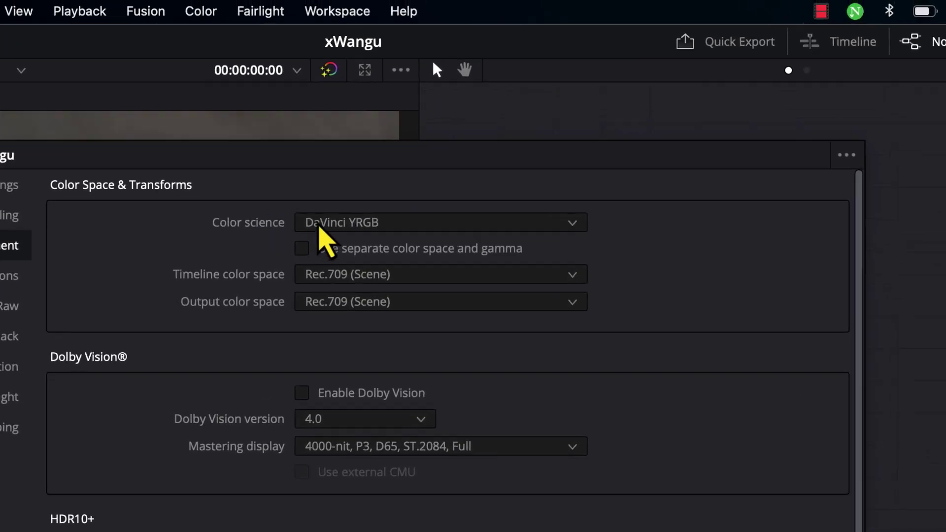
click(319, 224)
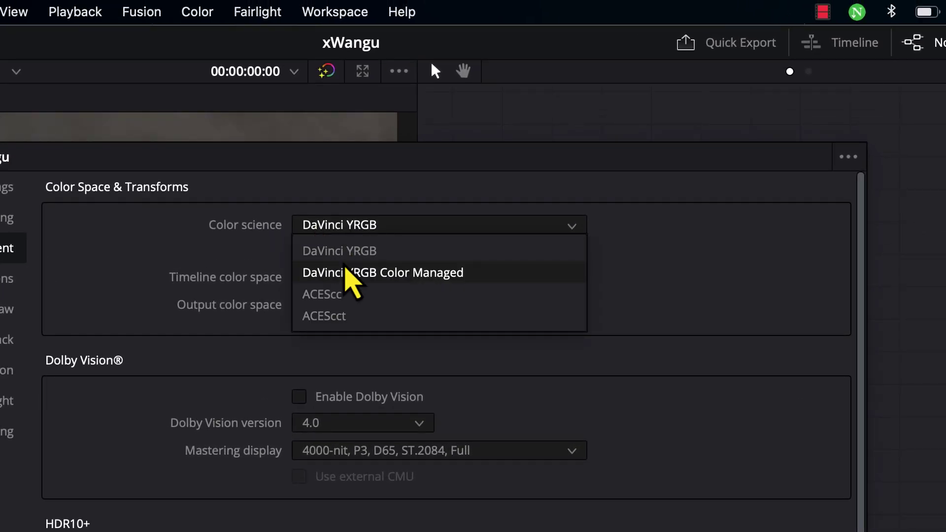
click(344, 271)
click(315, 250)
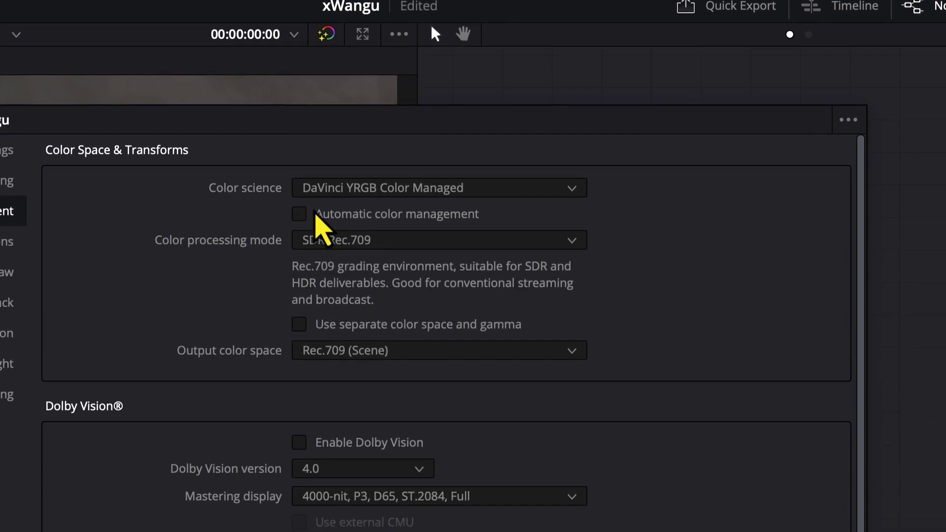
Set the color processing mode to Custom
click(379, 277)
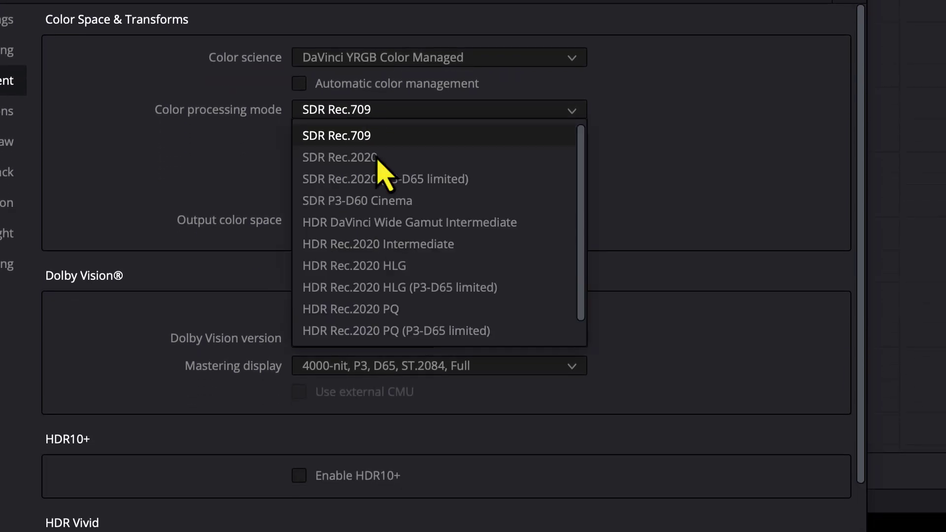
scroll(394, 221, down, 1)
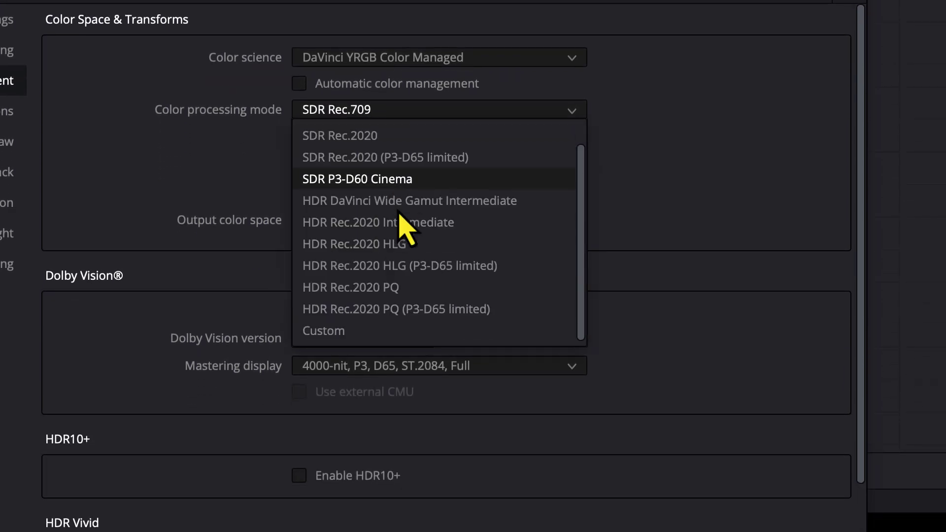
click(430, 328)
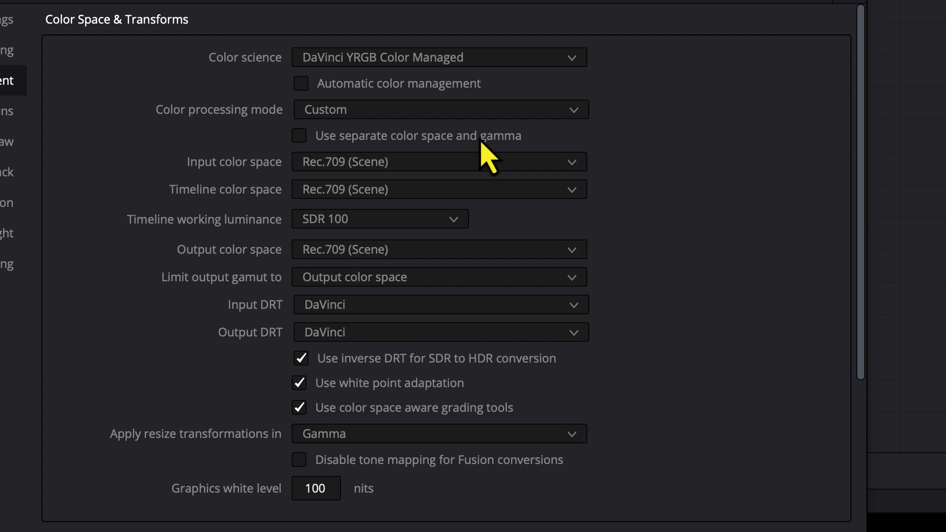
click(385, 164)
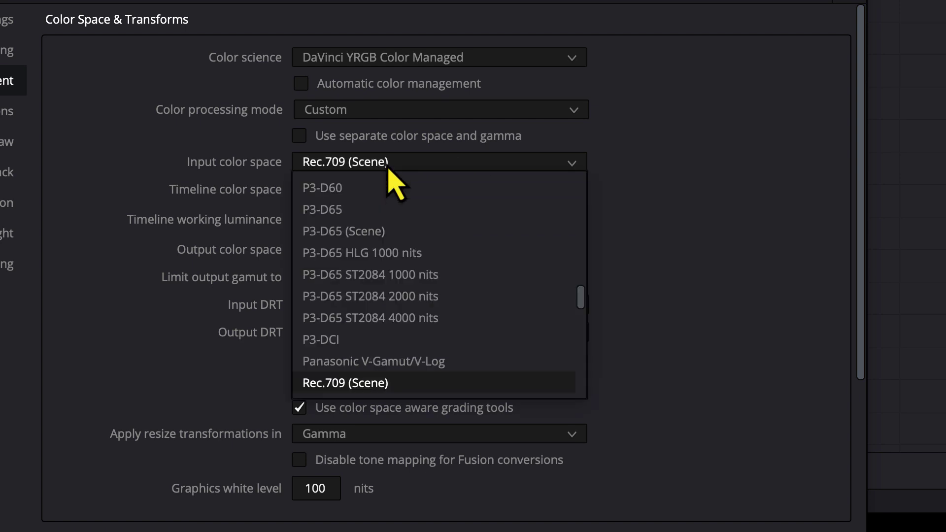
click(419, 133)
click(436, 114)
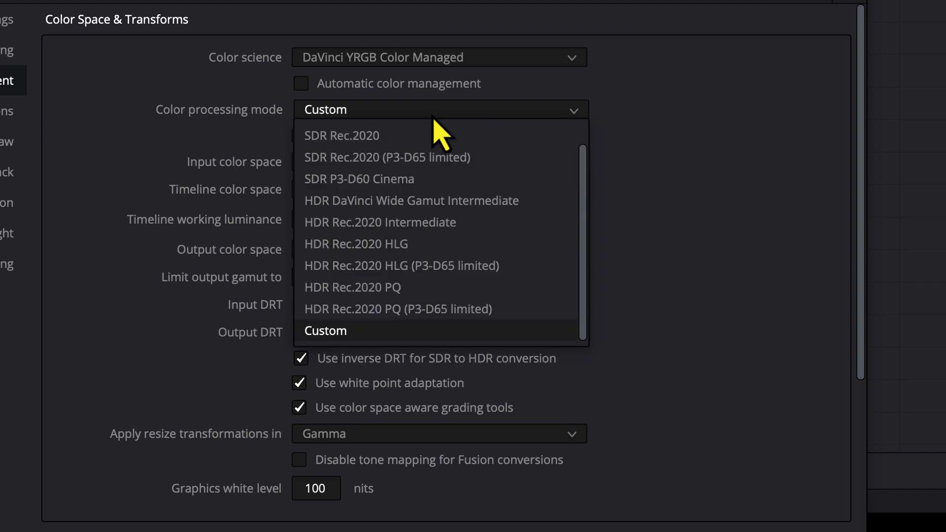
click(675, 222)
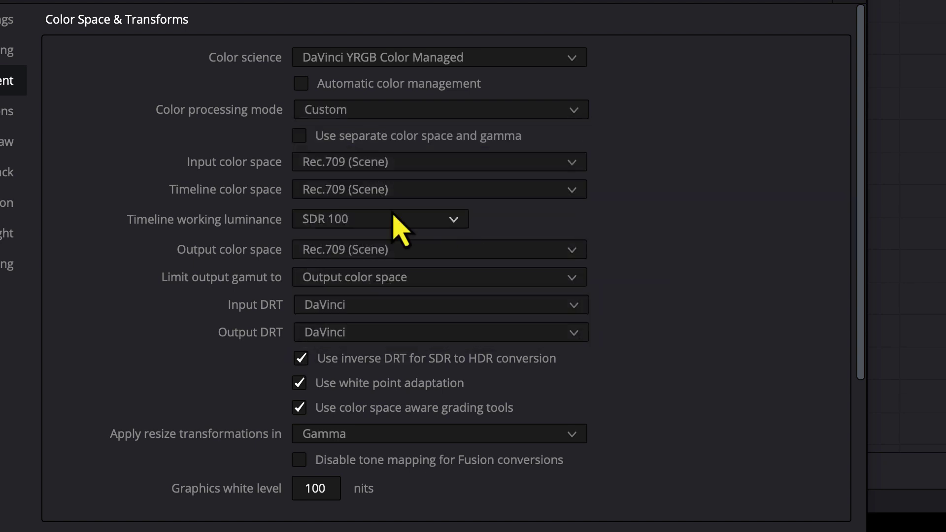
Set the input color space to Blackmagic Design Film Gen 5
click(371, 172)
scroll(372, 174, up, 10)
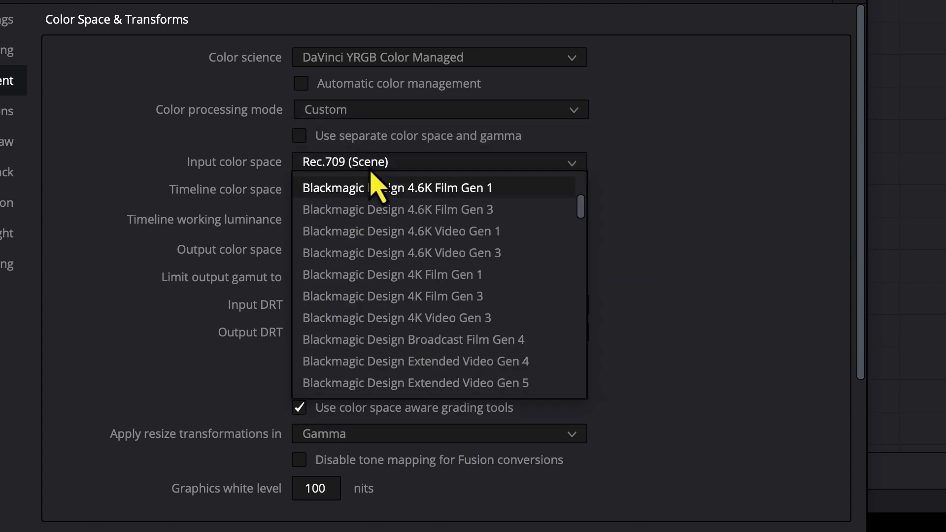
key(Down)
key(Down)
key(Down)
key(Down)
key(Down)
key(Down)
key(Down)
key(Down)
key(Down)
key(Down)
key(Down)
key(Down)
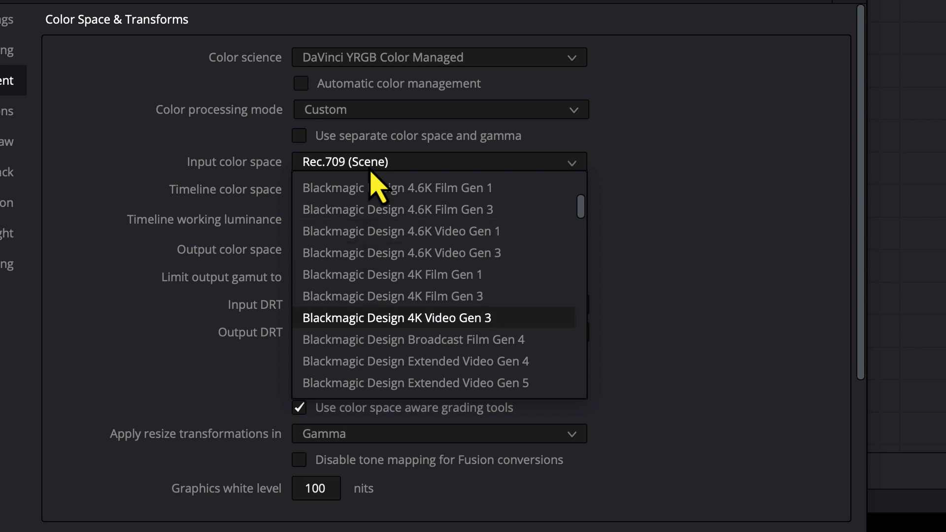
key(Down)
key(Down)
key(Down)
key(Down)
key(Down)
key(Down)
key(Down)
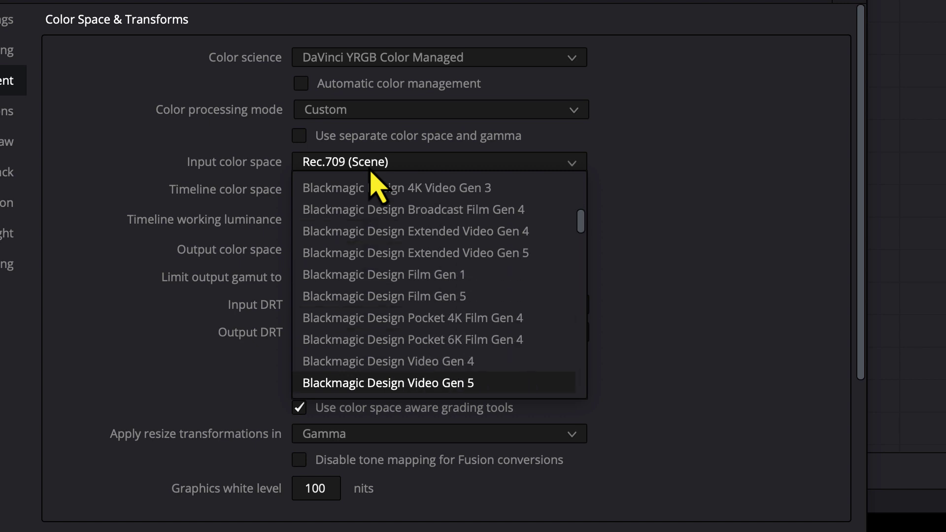
key(Up)
key(Up)
key(Up)
key(Up)
key(Up)
key(Up)
key(Up)
key(Up)
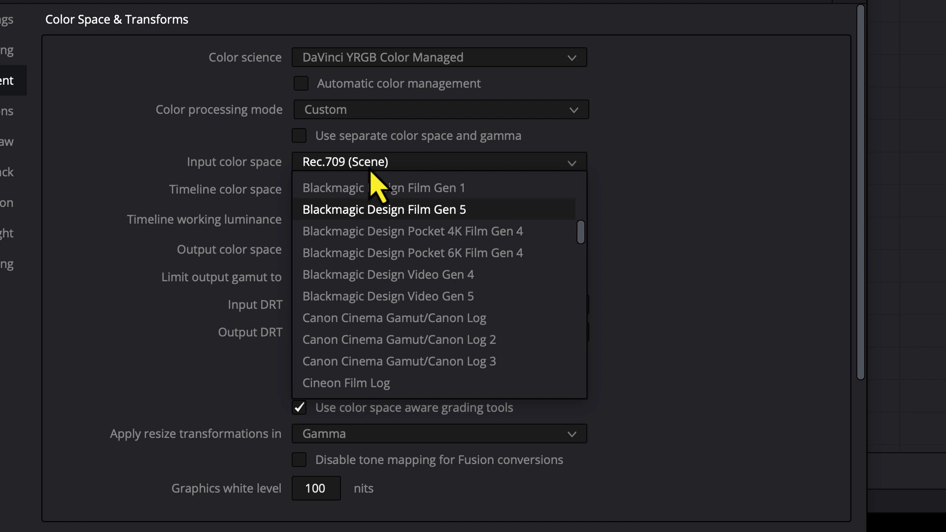
key(Return)
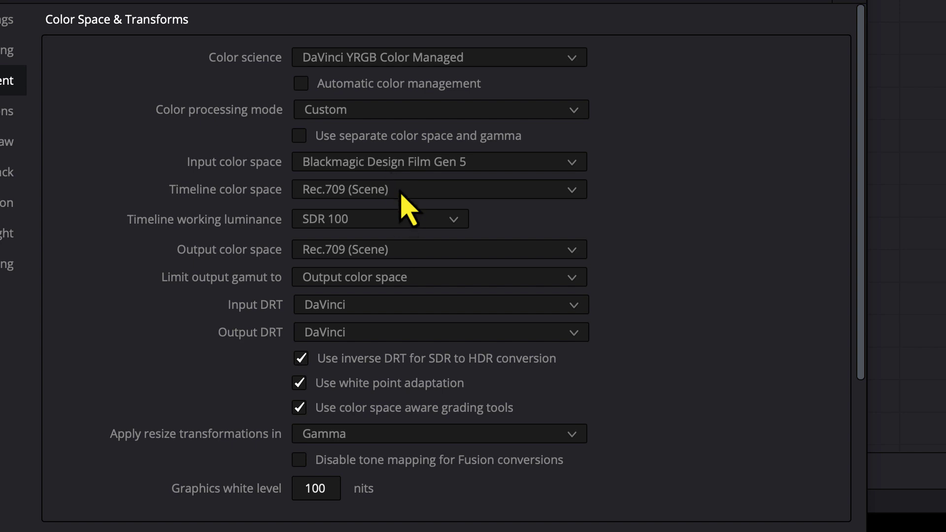
Set the timeline color space to DaVinci WG/Intermediate and timeline working luminance to HDR 4000, and save the project settings
click(402, 191)
key(d)
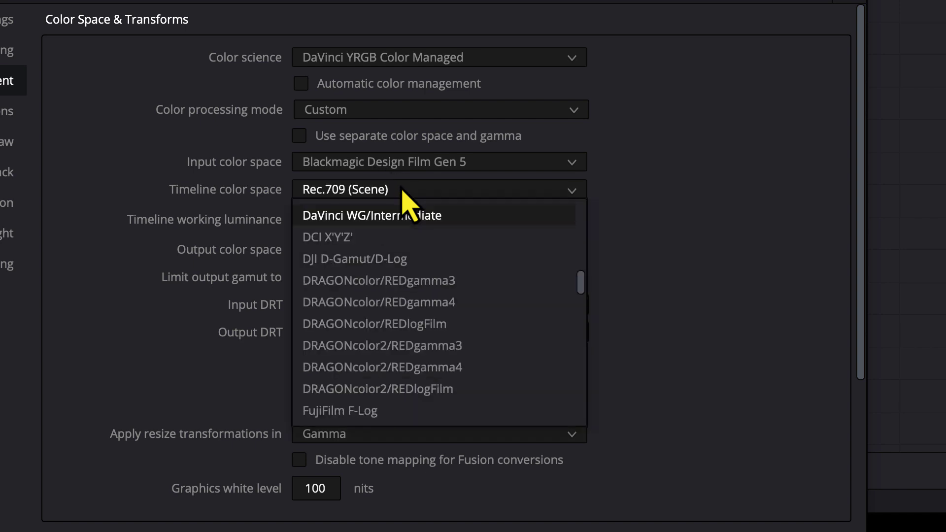
key(Return)
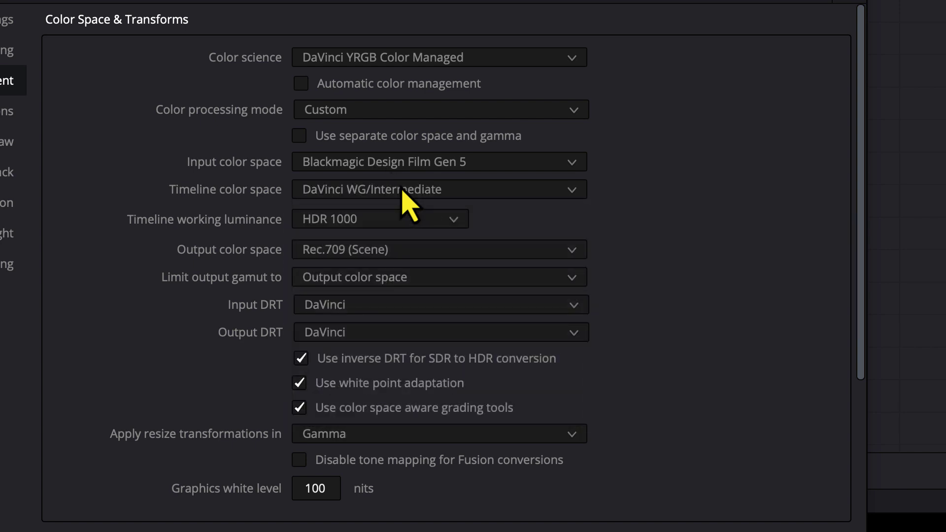
click(399, 219)
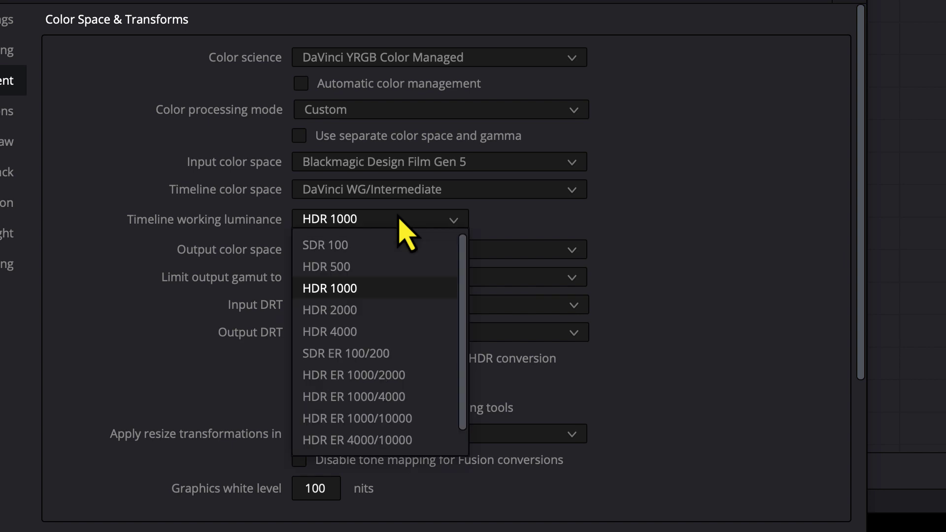
click(371, 347)
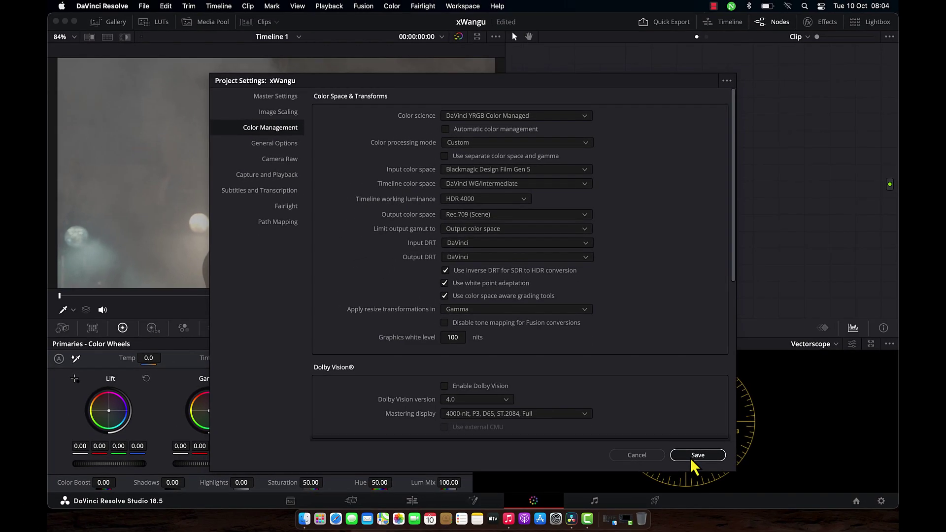
click(697, 455)
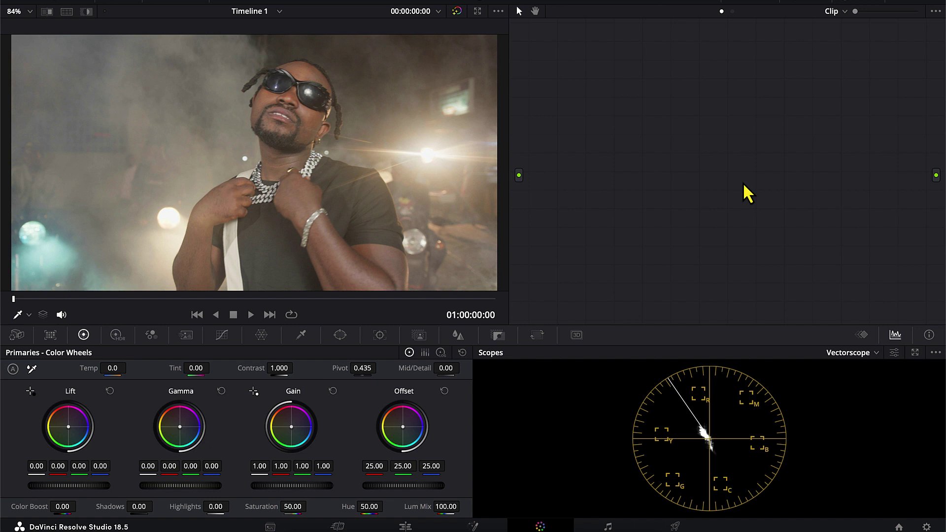
Add a serial node to the empty graph and place it midway between the source and the output
key(alt+s)
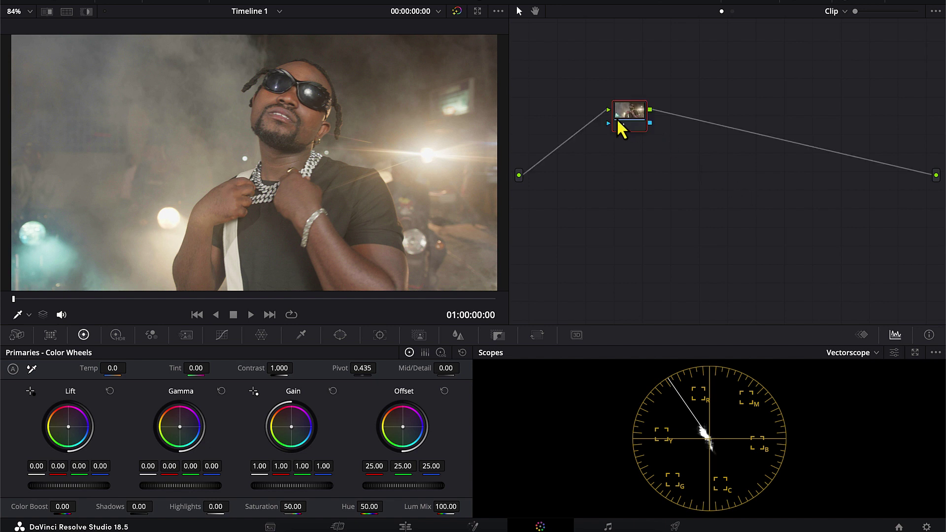
drag(627, 122, 658, 140)
drag(705, 168, 707, 171)
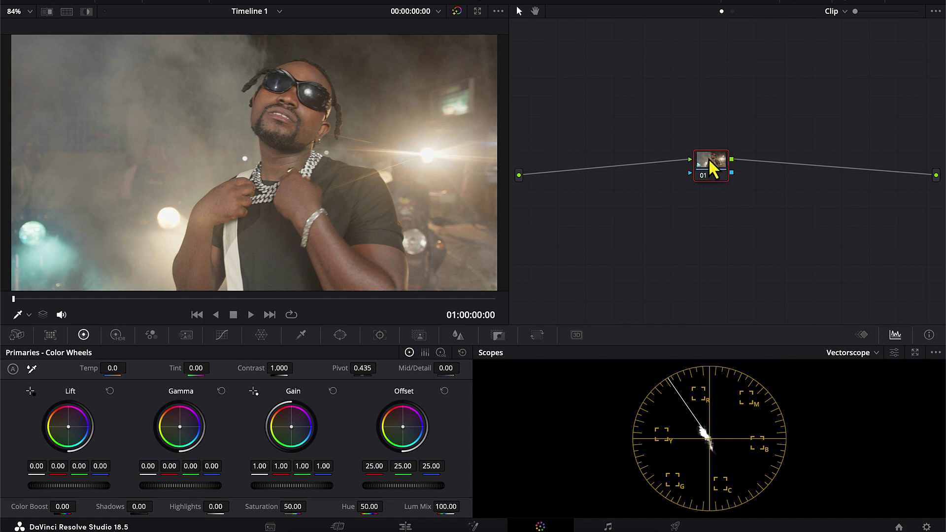
Apply the Rec709 Kodak 2383 D55 film look LUT to node 01
right_click(710, 162)
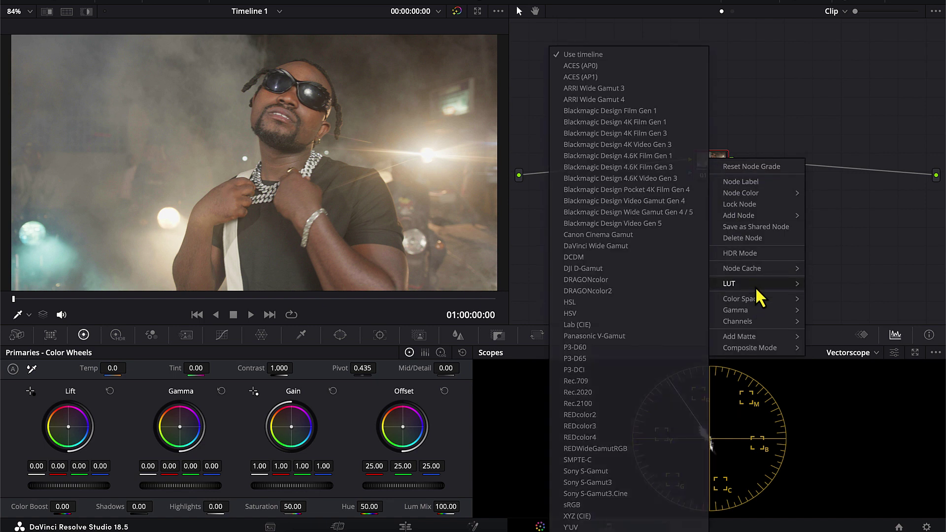
mouse_move(757, 289)
mouse_move(871, 369)
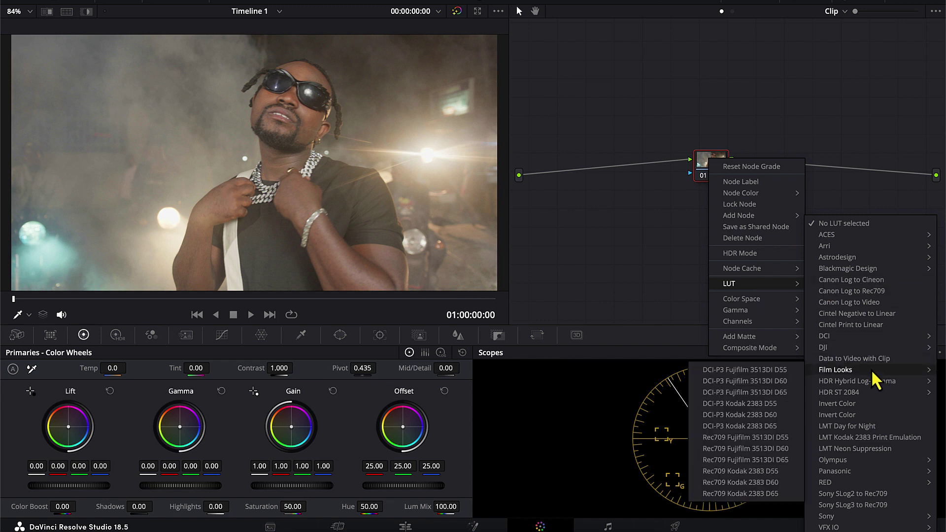
click(740, 468)
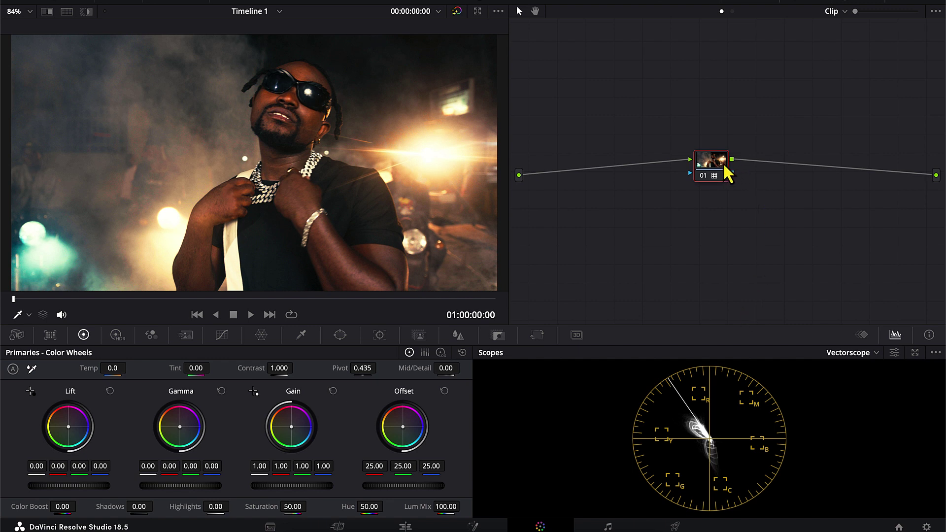
Label the film look node FPE, move it closer to the output and set its key output gain to 0.500
right_click(706, 172)
click(735, 195)
text(FPE)
drag(715, 170, 770, 173)
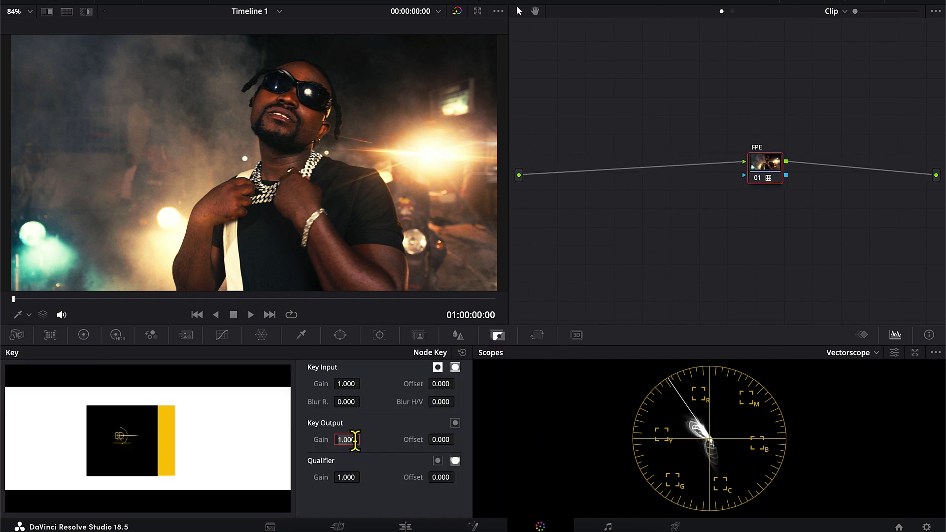
drag(346, 436, 330, 436)
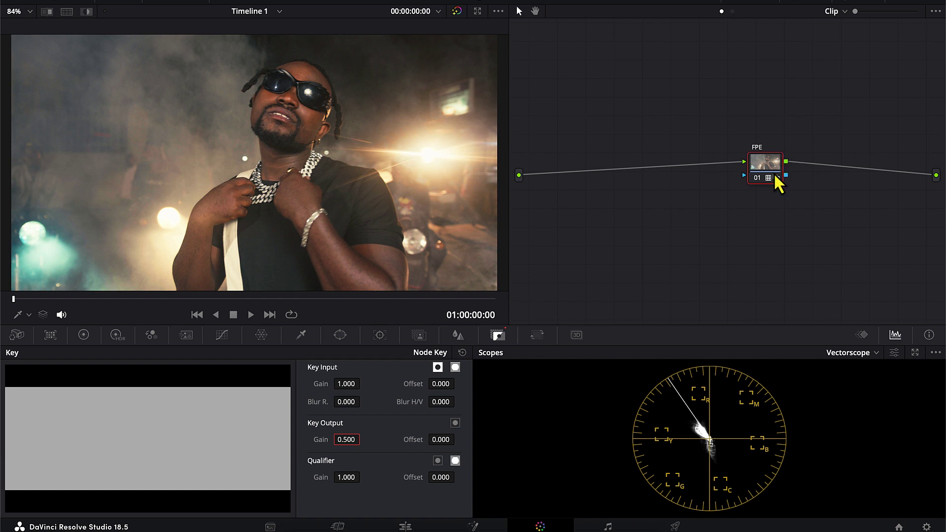
Add a serial node before the FPE node and place it near the start of the graph
key(shift+s)
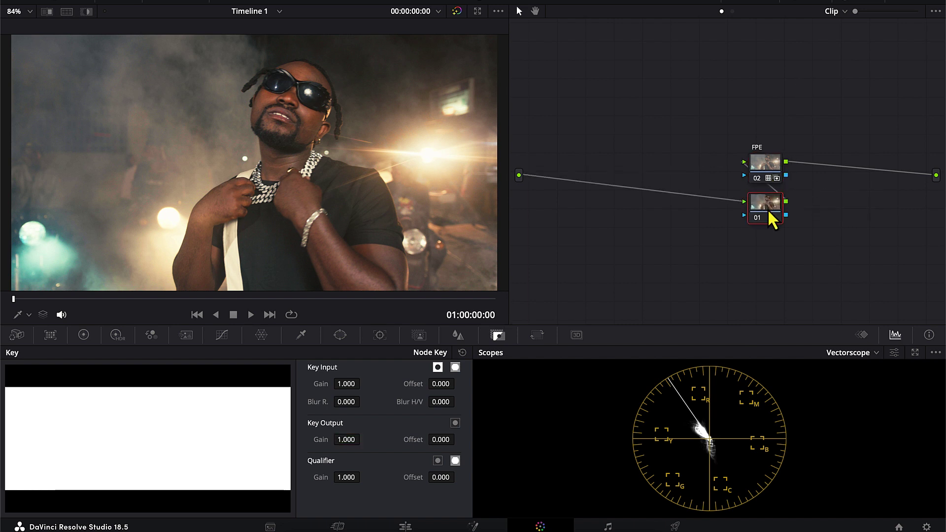
drag(772, 219, 616, 99)
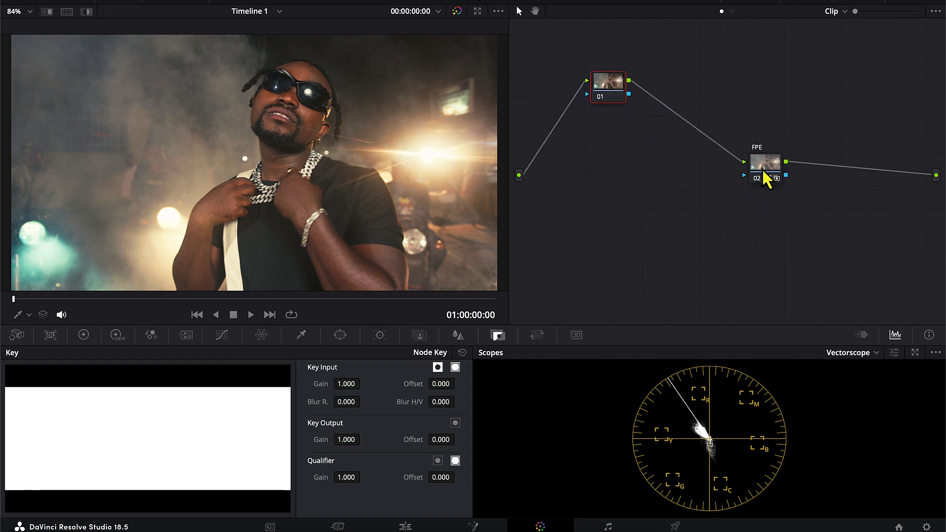
Move the FPE node toward the output and the first node toward the source, label the first node EXP and save the project
drag(762, 171, 843, 172)
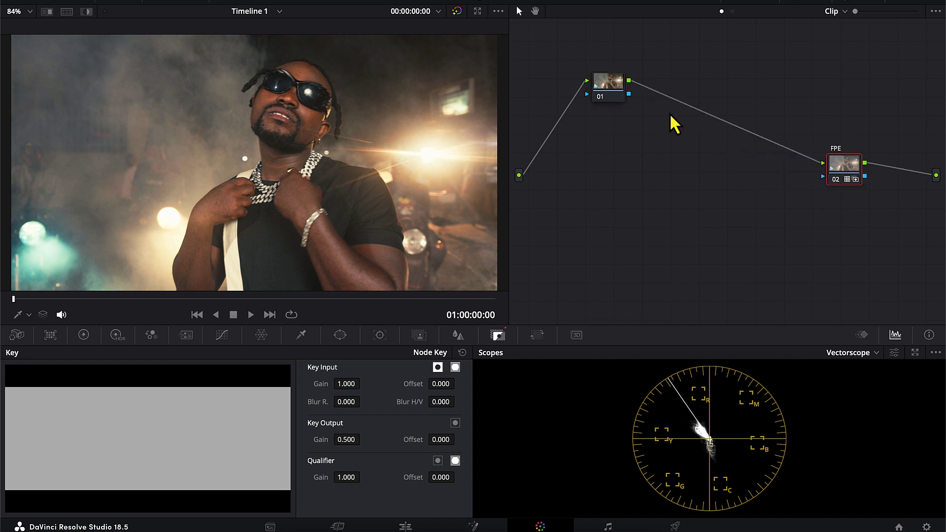
drag(608, 88, 570, 86)
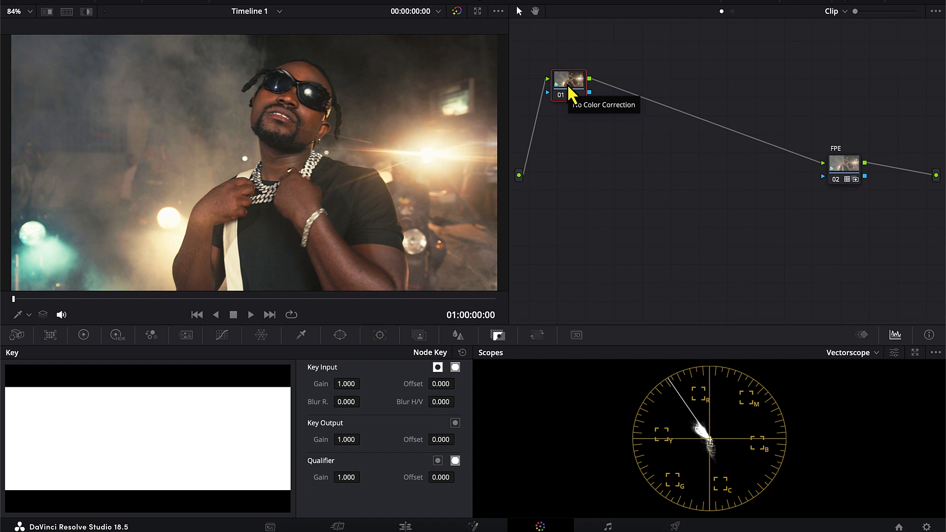
right_click(570, 91)
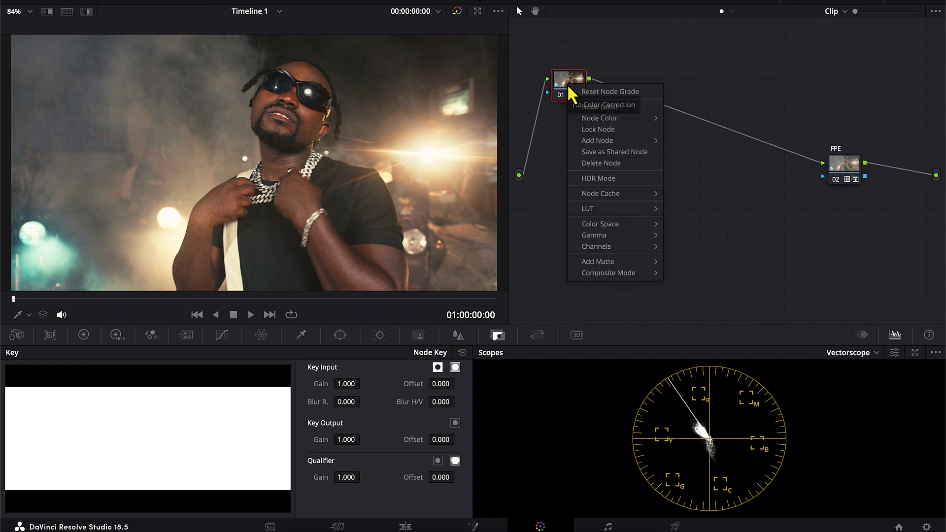
click(591, 108)
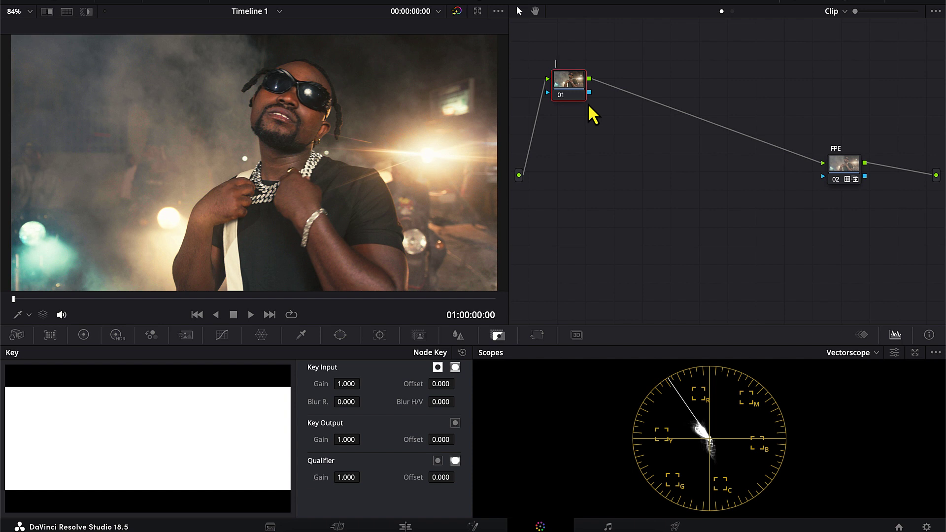
text(EXPOS)
key(BackSpace)
key(BackSpace)
key(BackSpace)
text(O)
key(BackSpace)
text(P)
key(Return)
key(ctrl+s)
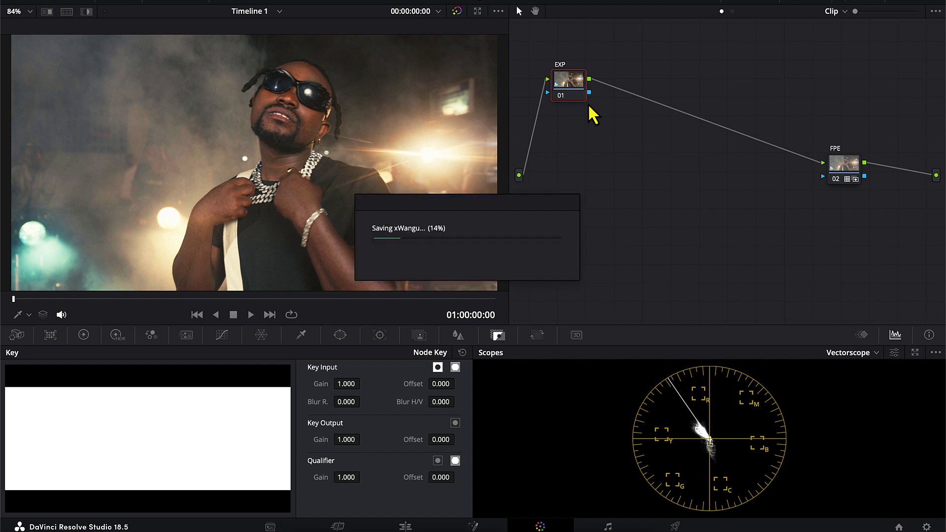
With the waveform scope shown, set the EXP node's shadows to -17.50 and highlights to 3.50, and compare the image with the node off and on
click(851, 354)
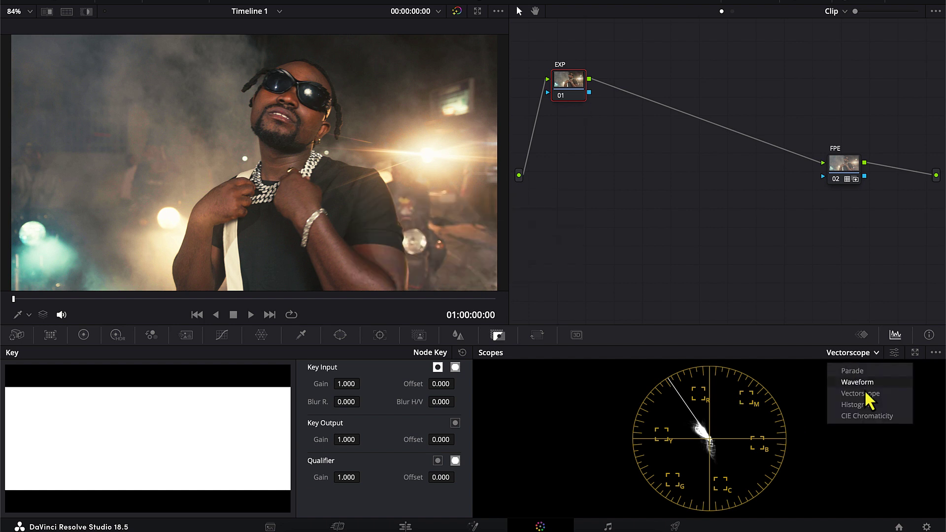
click(866, 385)
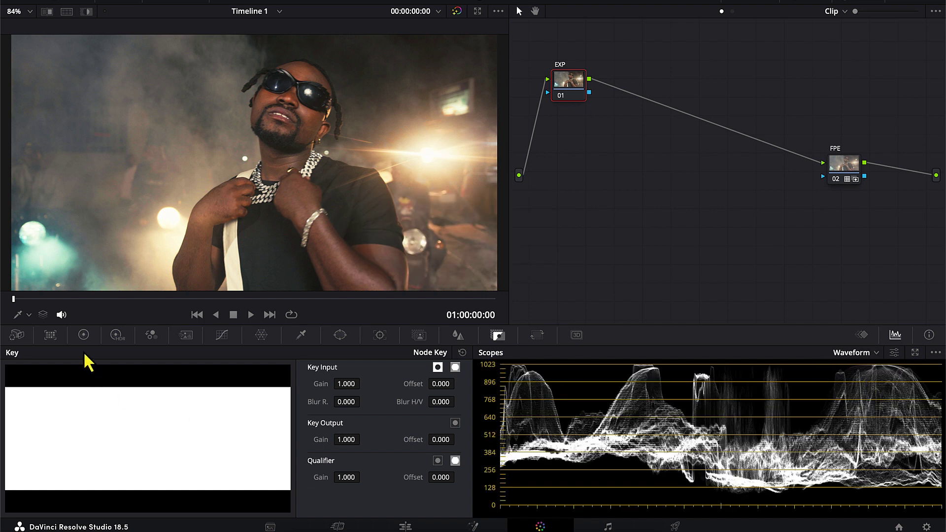
click(83, 336)
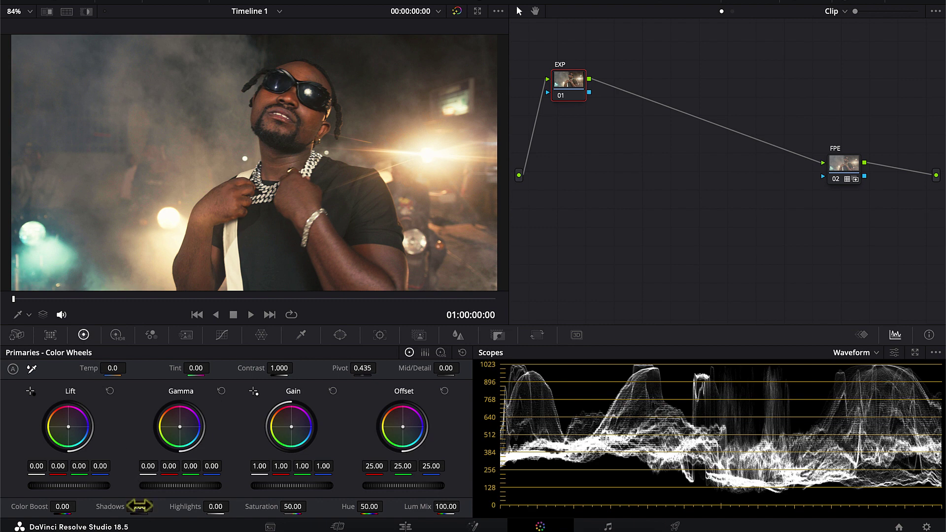
mouse_move(137, 506)
mouse_down()
mouse_move(111, 506)
mouse_move(140, 506)
mouse_up()
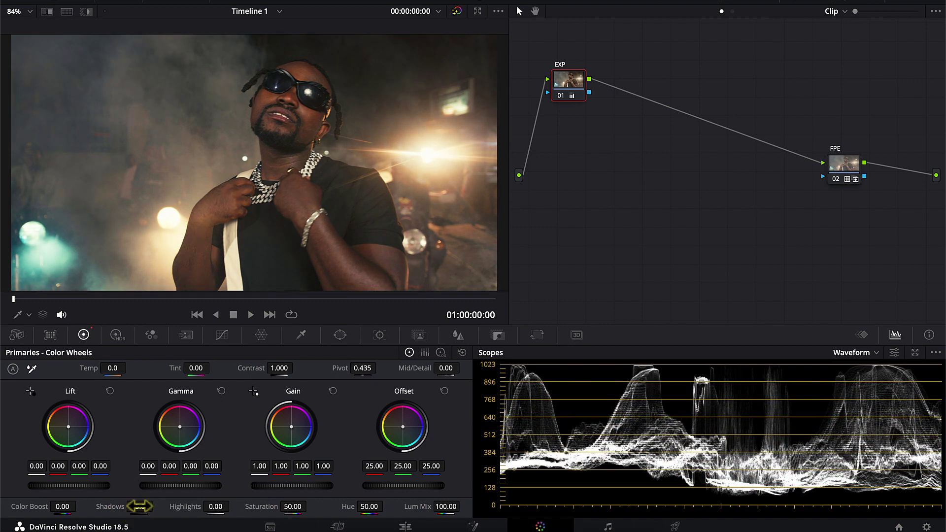
drag(215, 507, 232, 506)
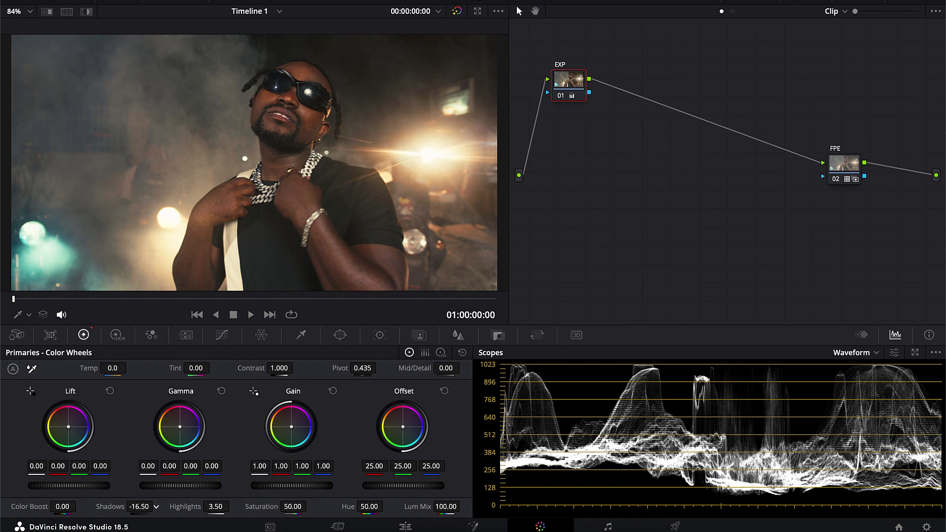
mouse_move(139, 506)
mouse_down()
mouse_move(161, 506)
mouse_move(133, 506)
mouse_up()
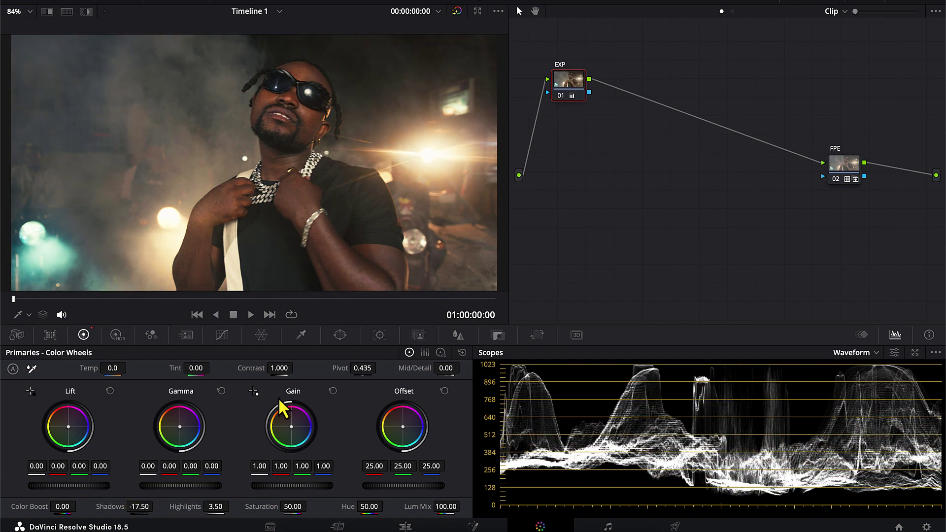
click(561, 95)
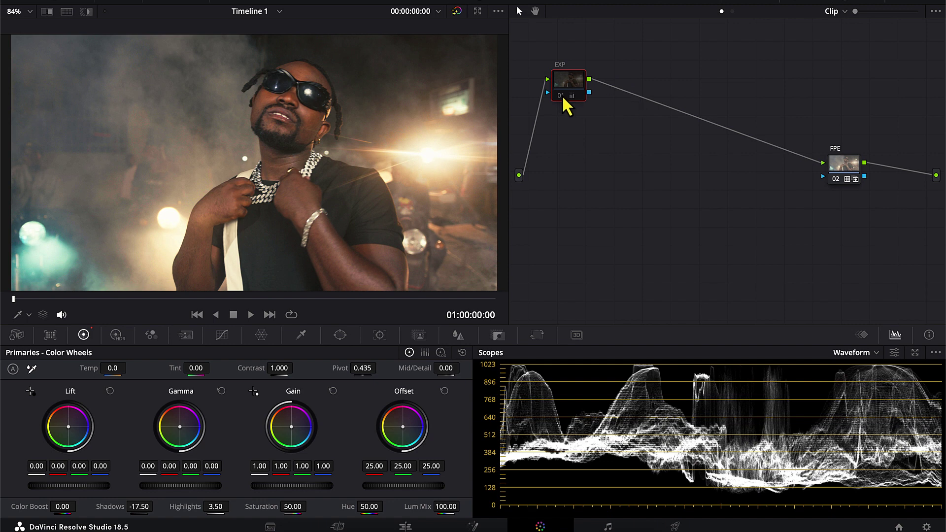
click(563, 97)
Add a serial node before EXP and set its saturation to 70
key(shift+s)
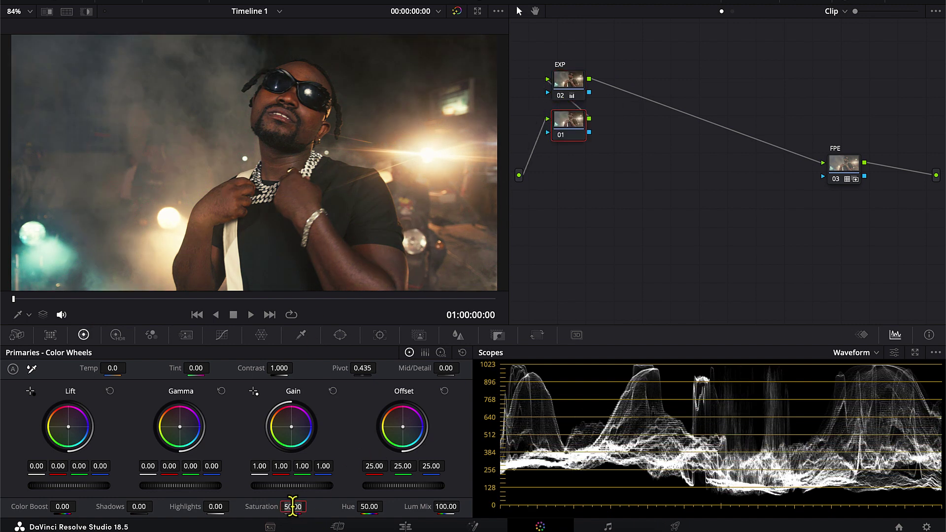
text(70)
key(Return)
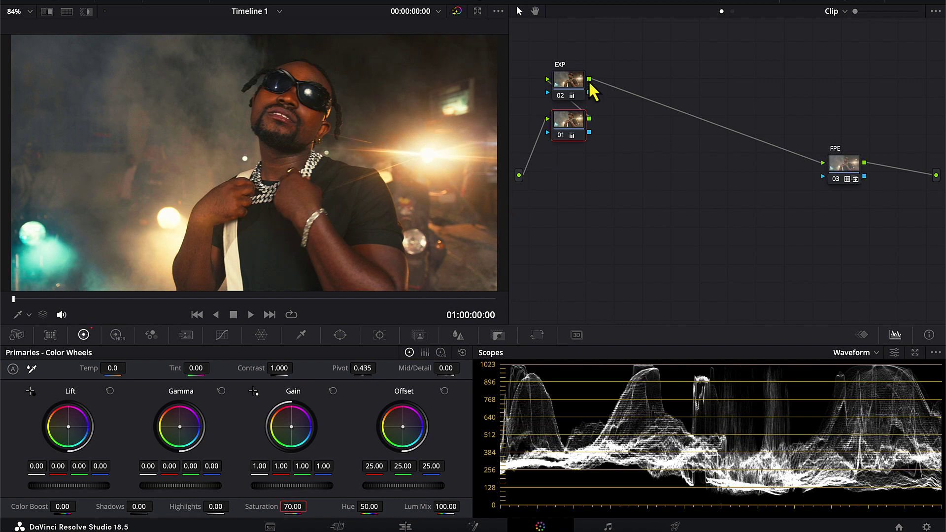
Place the EXP node beside the new saturation node and label the saturation node SAT
drag(579, 89, 640, 130)
click(567, 129)
right_click(566, 127)
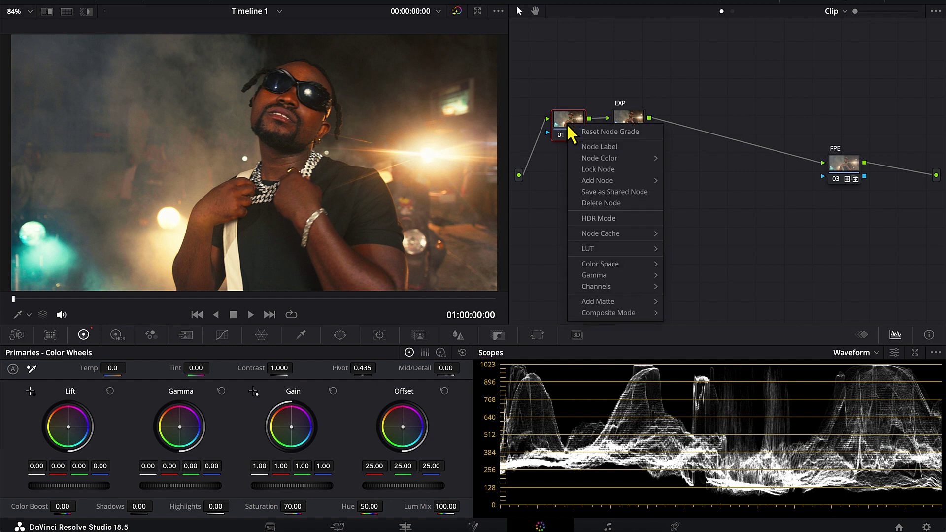
click(594, 146)
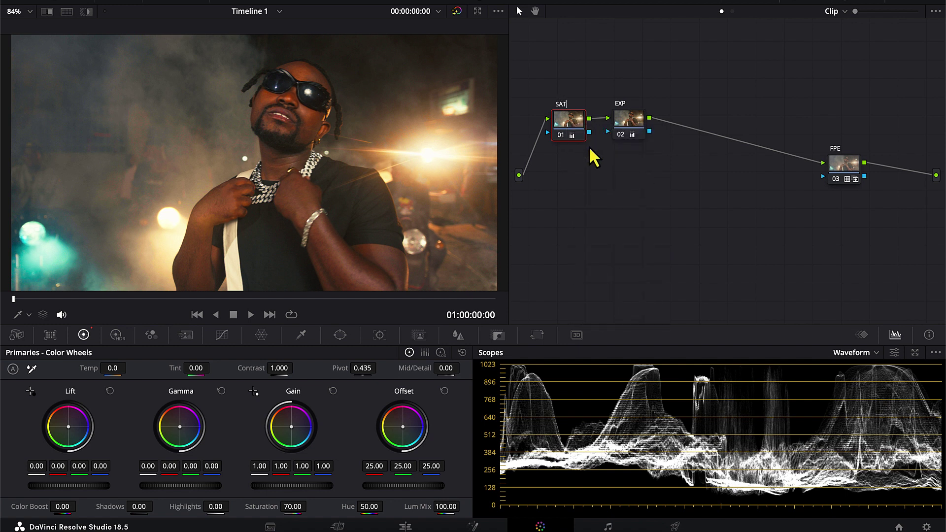
Add a serial node after EXP and label it WB
click(635, 129)
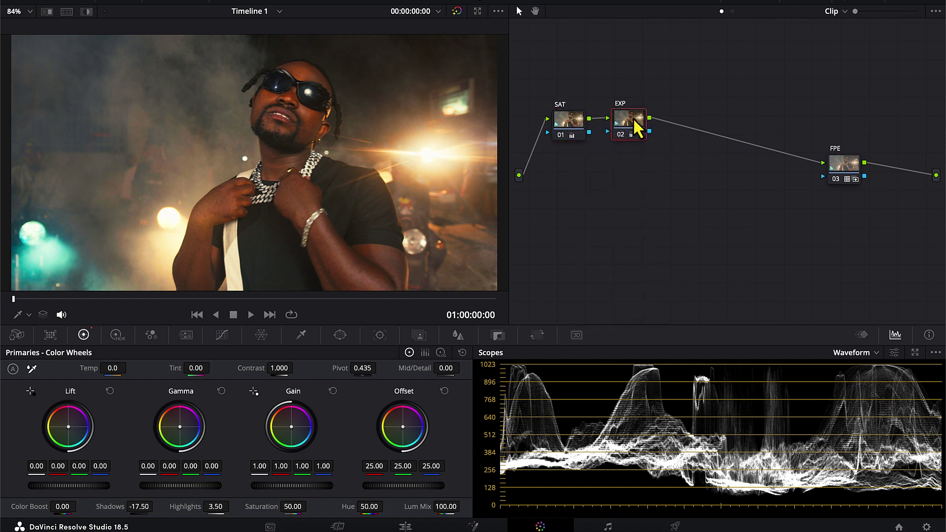
key(alt+s)
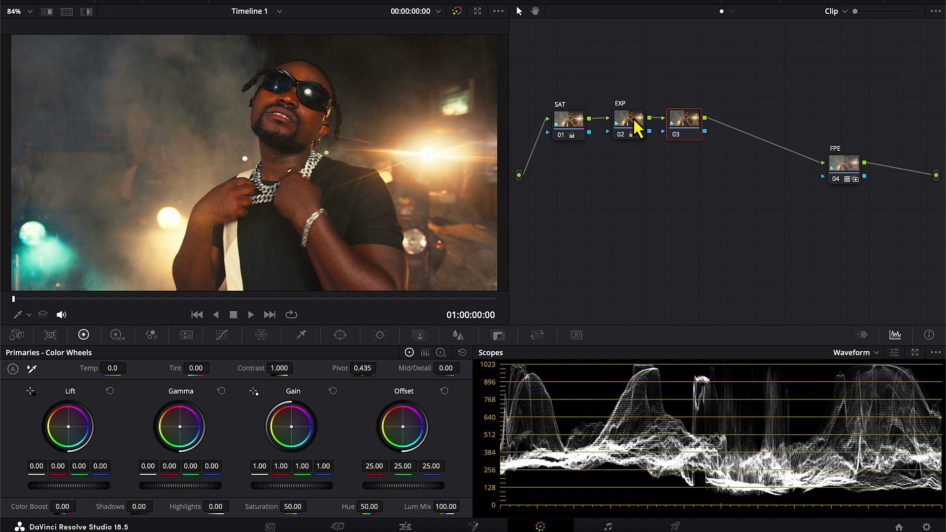
right_click(690, 137)
click(714, 150)
text(WB)
key(Return)
Enable editable splines on the EXP node's custom curve
click(629, 123)
click(224, 338)
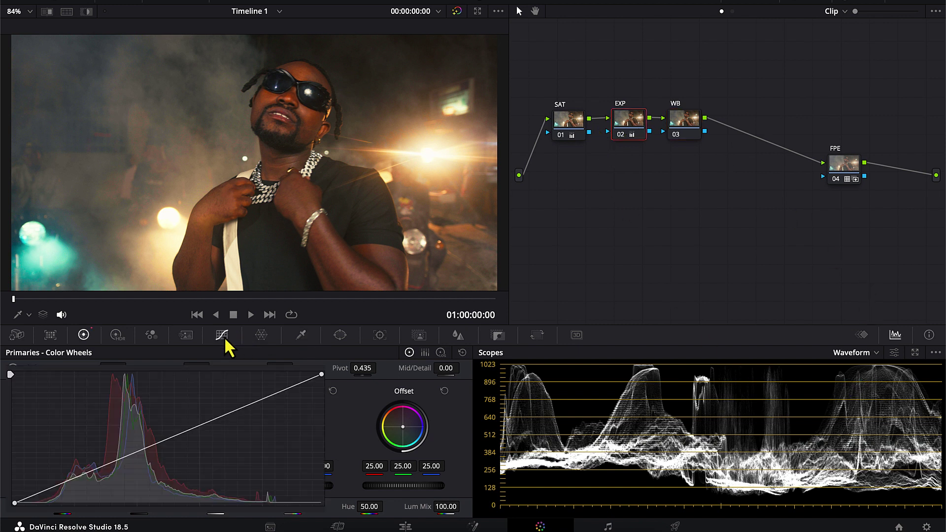
click(462, 353)
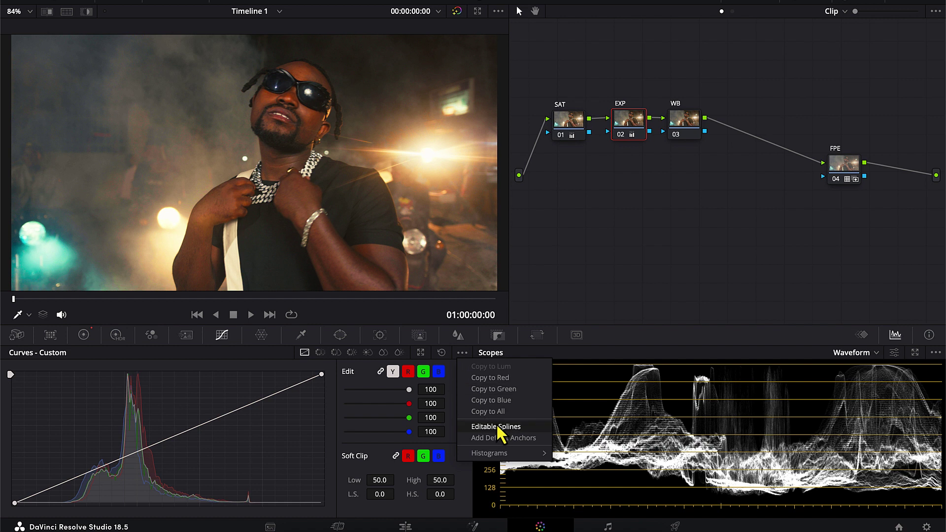
click(497, 427)
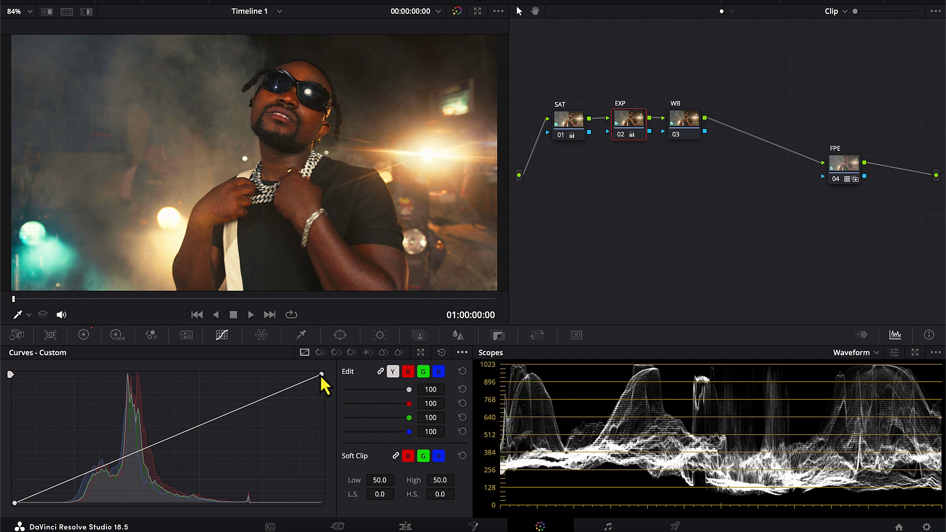
Shape a gentle S-curve on EXP by slightly lowering the shadow handle and raising the highlight handle, and compare with the node off and on
click(16, 502)
drag(117, 464, 120, 465)
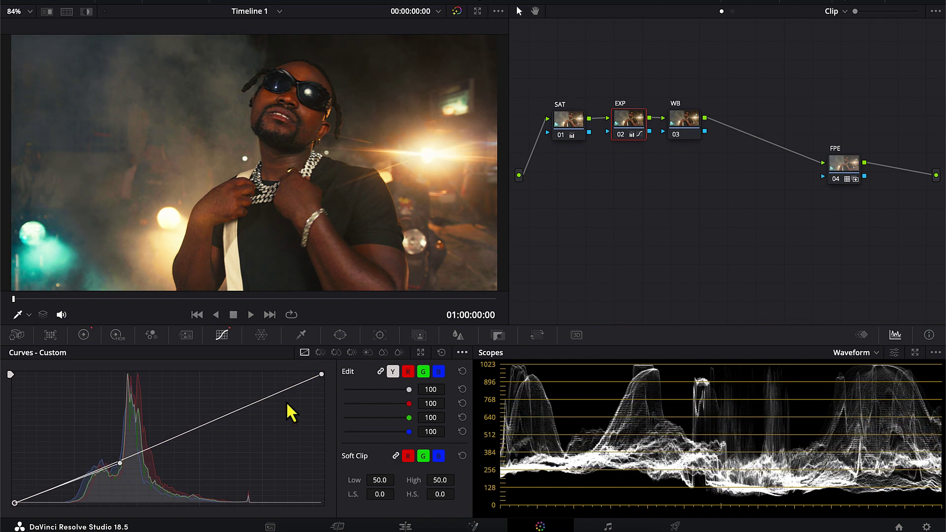
click(321, 374)
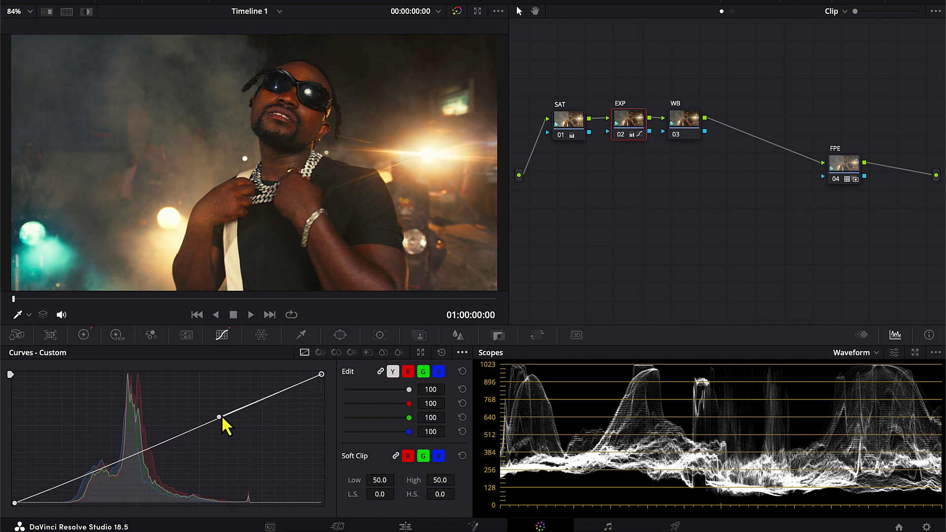
drag(220, 416, 220, 413)
key(ctrl+d)
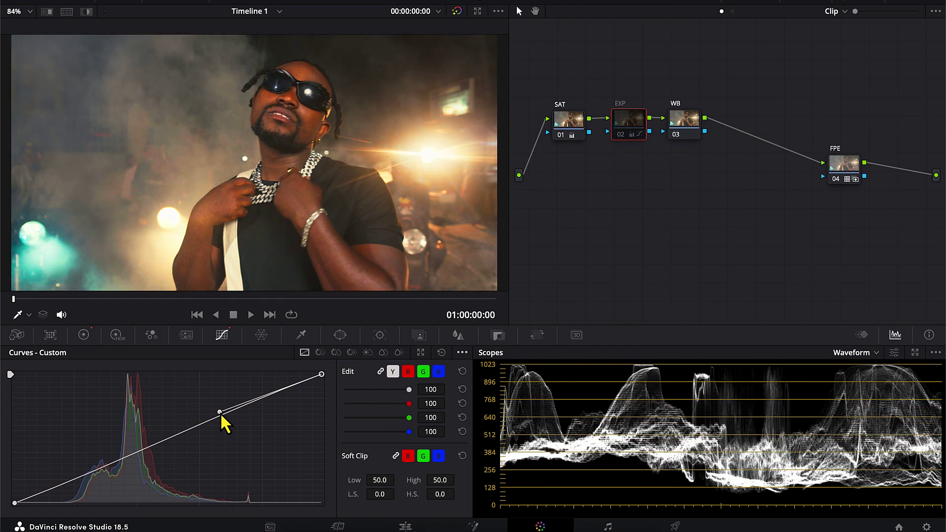
key(ctrl+d)
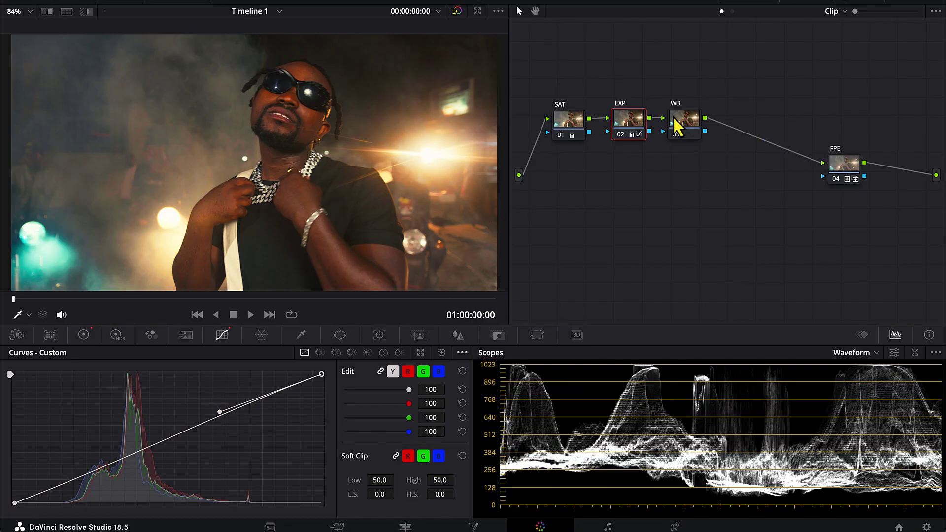
Show the vectorscope for the WB node, and reset its offset wheel after trying a bluer balance
click(684, 120)
click(860, 352)
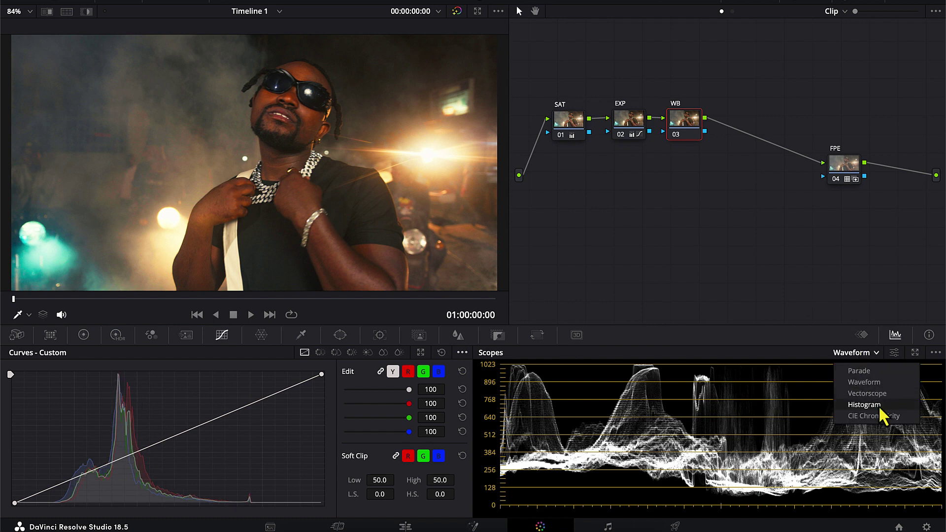
click(879, 395)
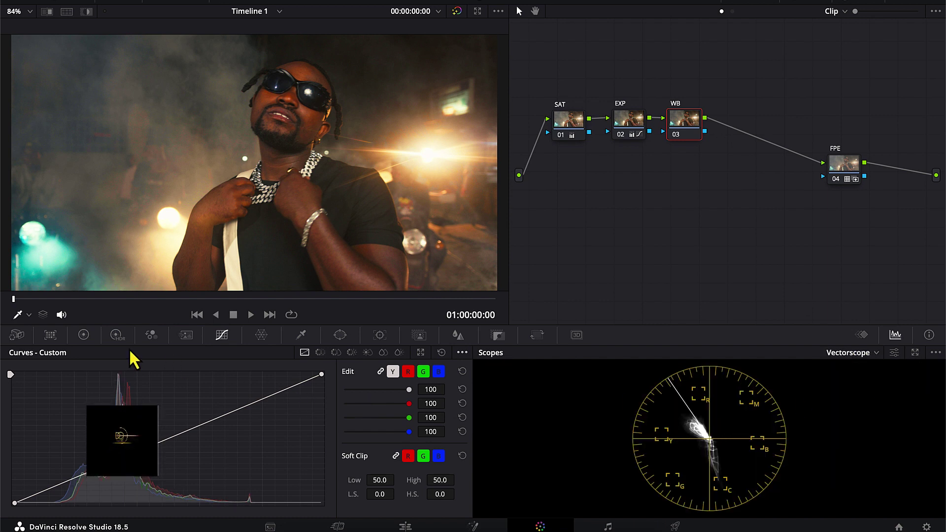
click(83, 334)
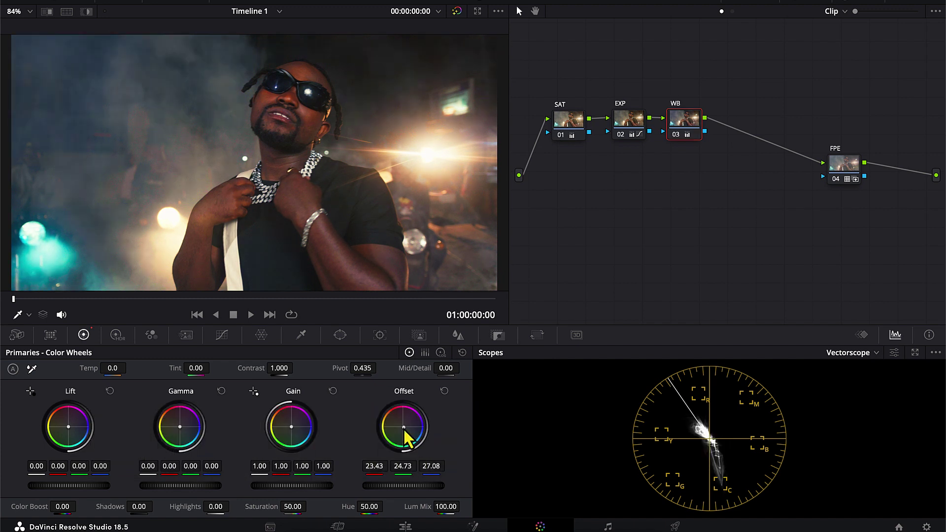
click(443, 392)
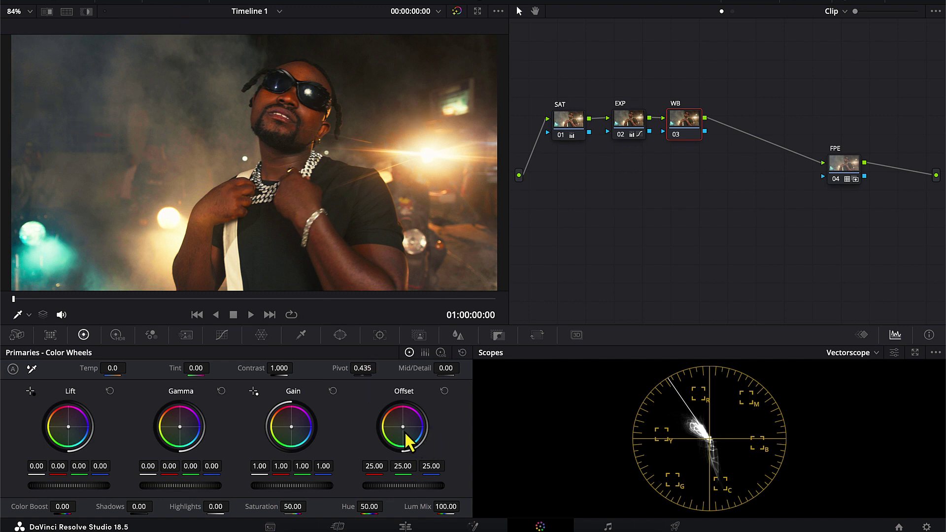
Shift the WB node's offset toward blue to 23.28 red, 24.62 green and 26.58 blue, comparing the image with the node off and on
drag(414, 439, 416, 438)
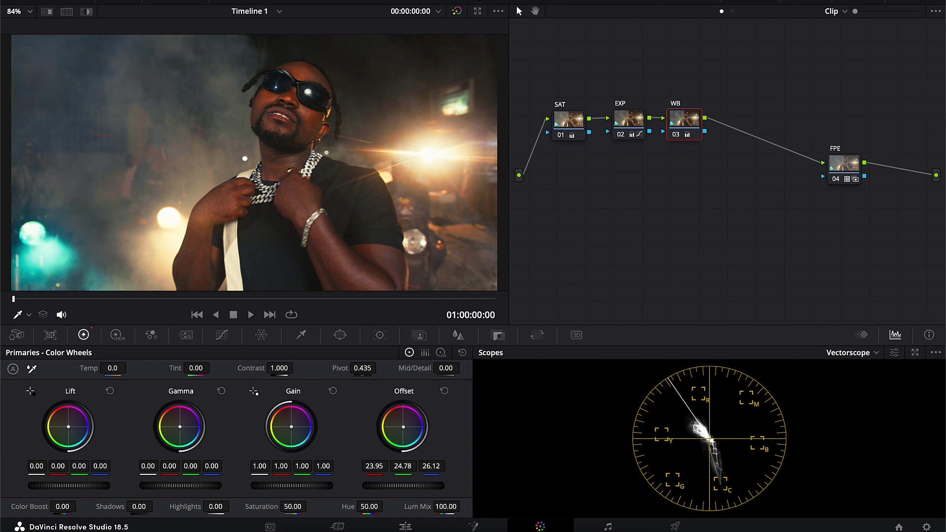
drag(416, 438, 416, 439)
key(ctrl+d)
key(ctrl+d)
key(ctrl+d)
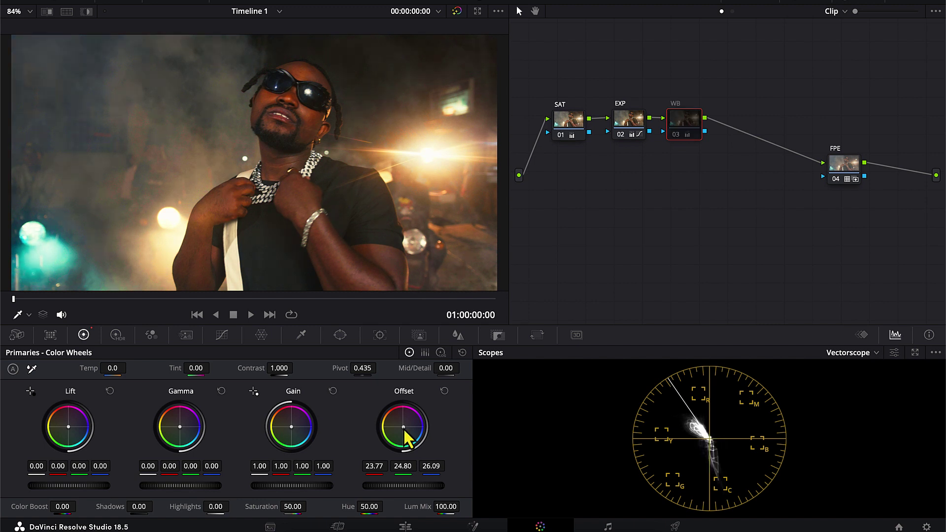
key(ctrl+d)
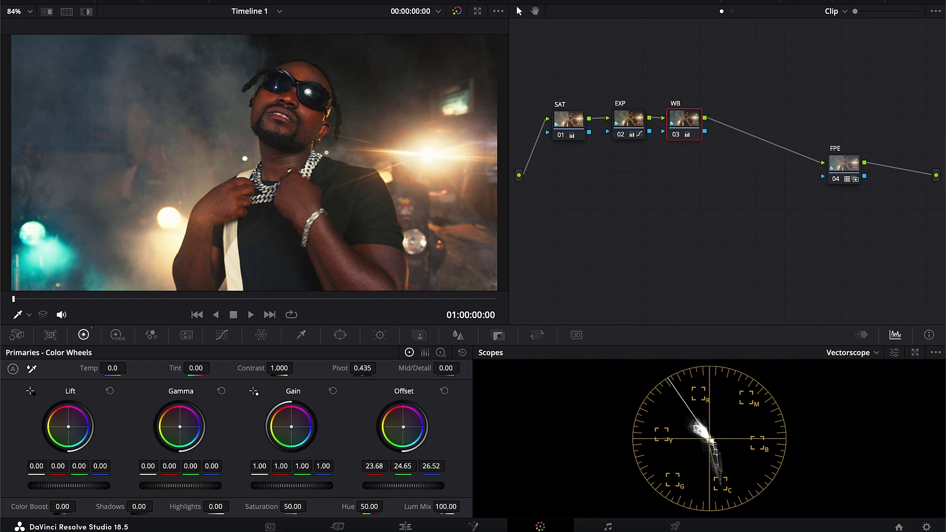
drag(403, 427, 407, 427)
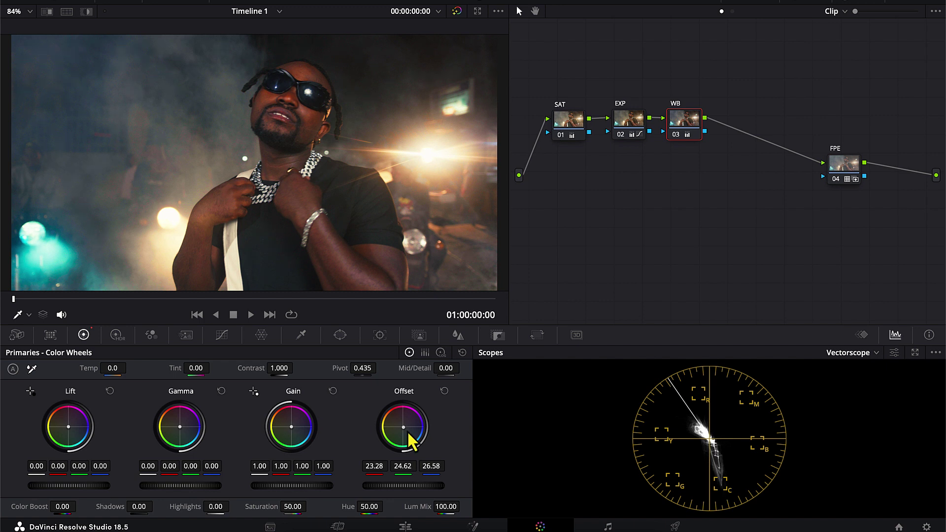
key(ctrl+d)
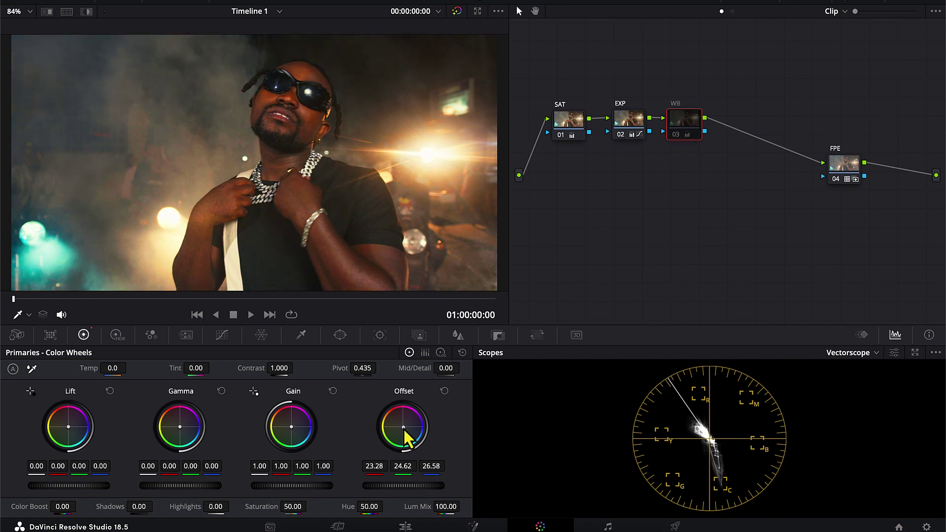
key(ctrl+d)
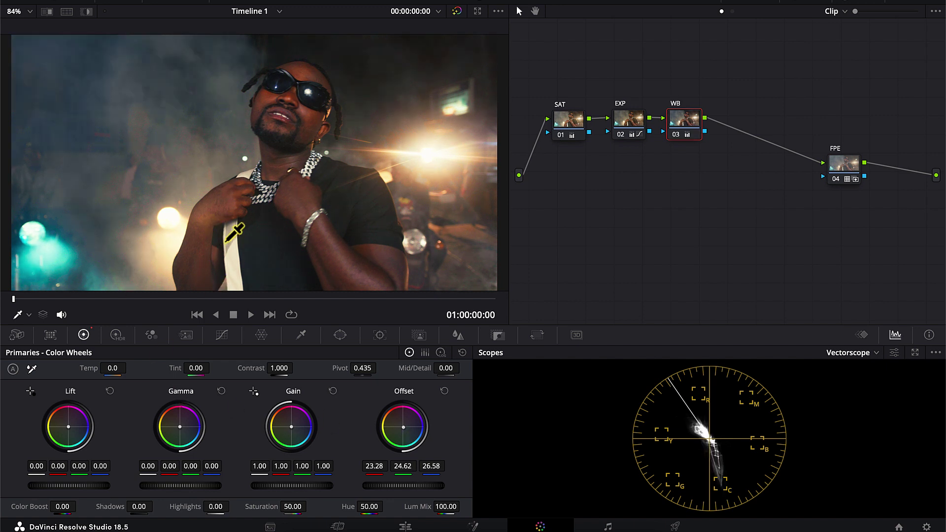
Add a serial node after WB, place it below the node row, and label it LOOK
key(alt+s)
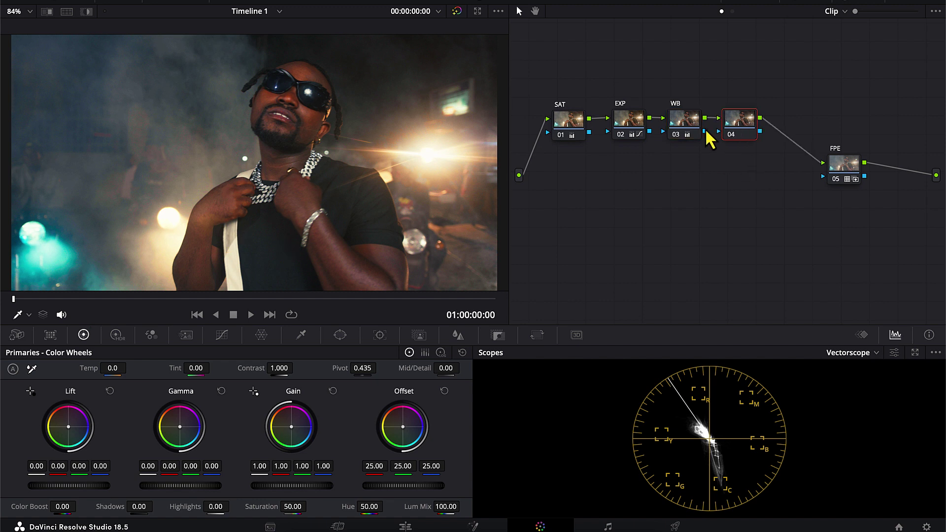
drag(738, 119, 609, 236)
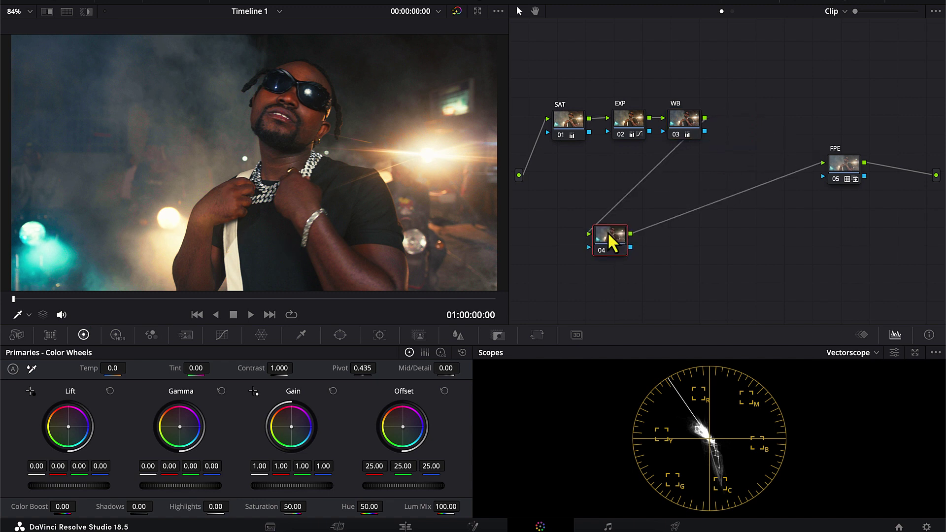
right_click(609, 237)
click(640, 255)
text(LOOK)
Browse the Look DNA LUTs and audition Look 1 through Look 15 on the LOOK node
click(132, 2)
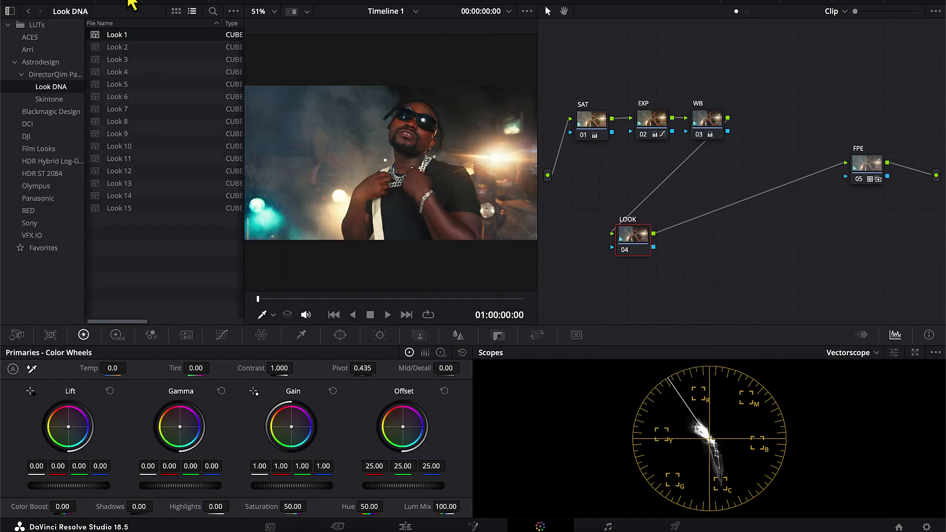
double_click(139, 37)
double_click(134, 46)
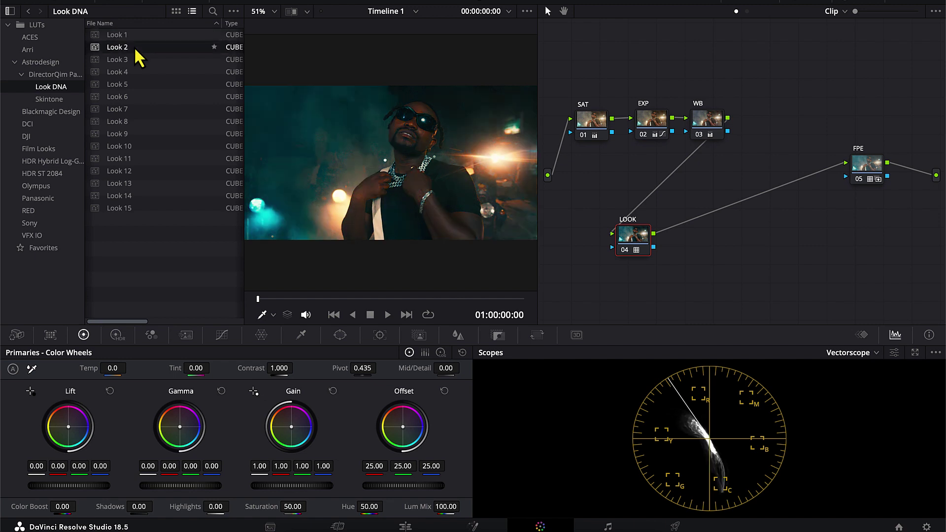
double_click(134, 56)
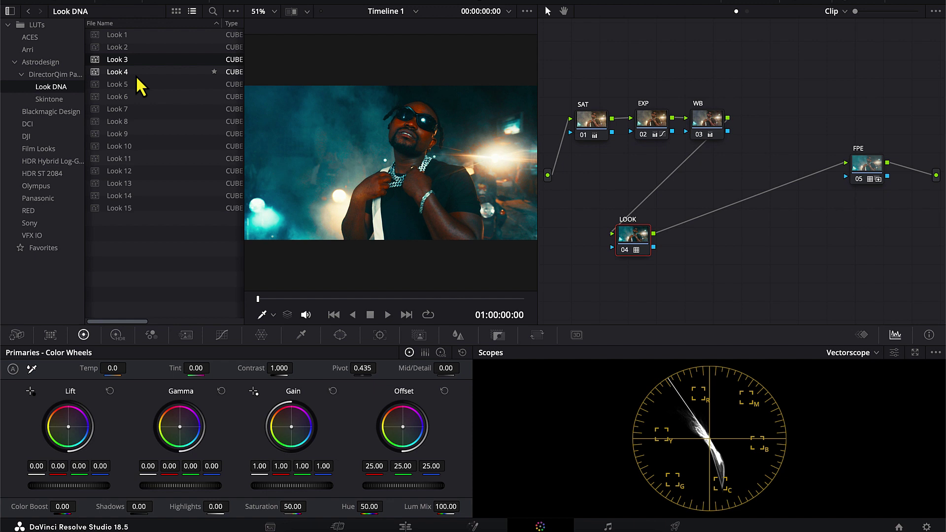
double_click(135, 72)
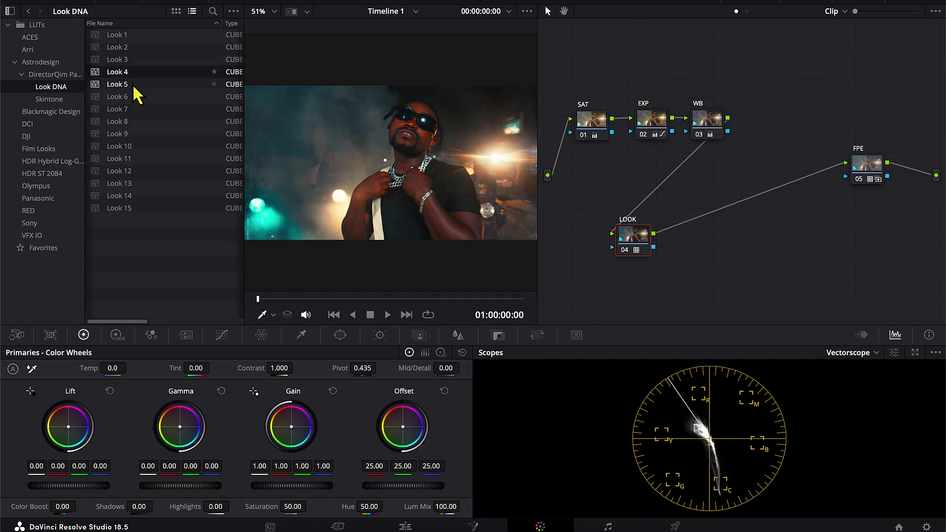
double_click(133, 88)
double_click(133, 97)
double_click(134, 109)
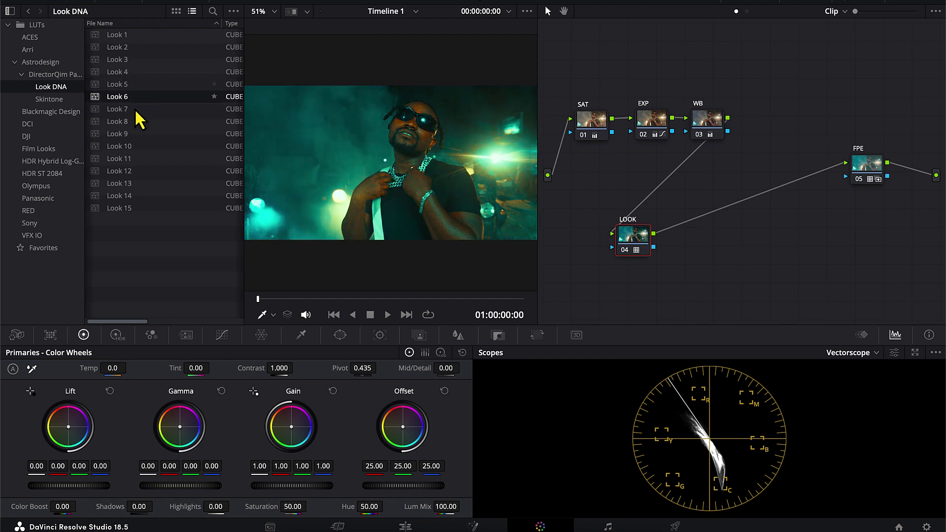
double_click(135, 122)
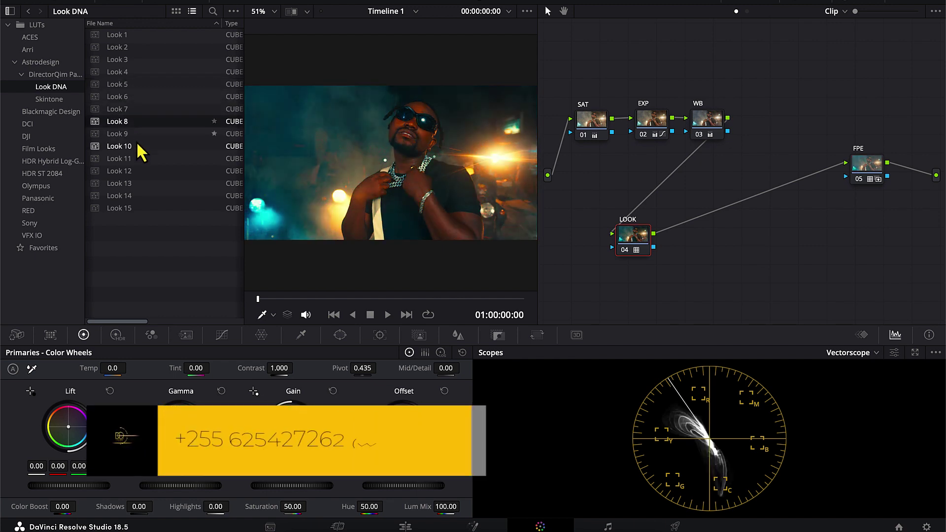
double_click(138, 134)
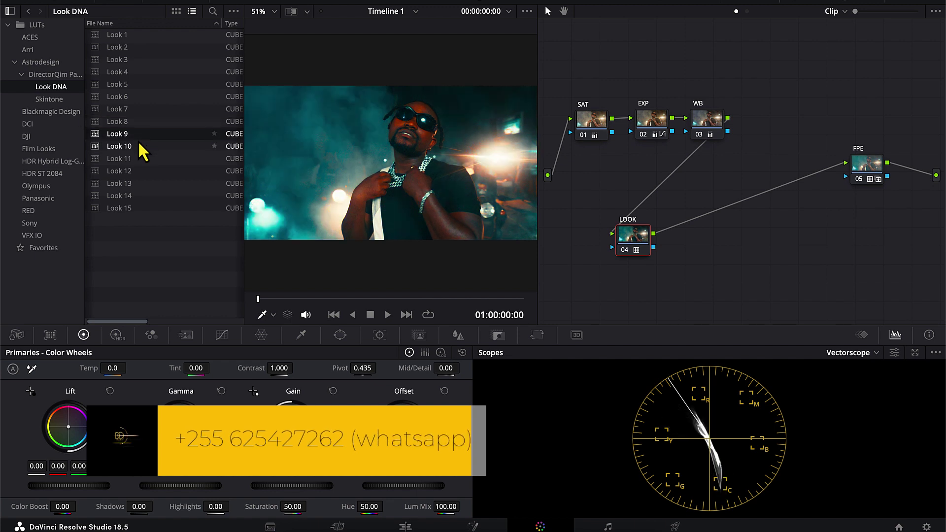
double_click(138, 146)
double_click(141, 159)
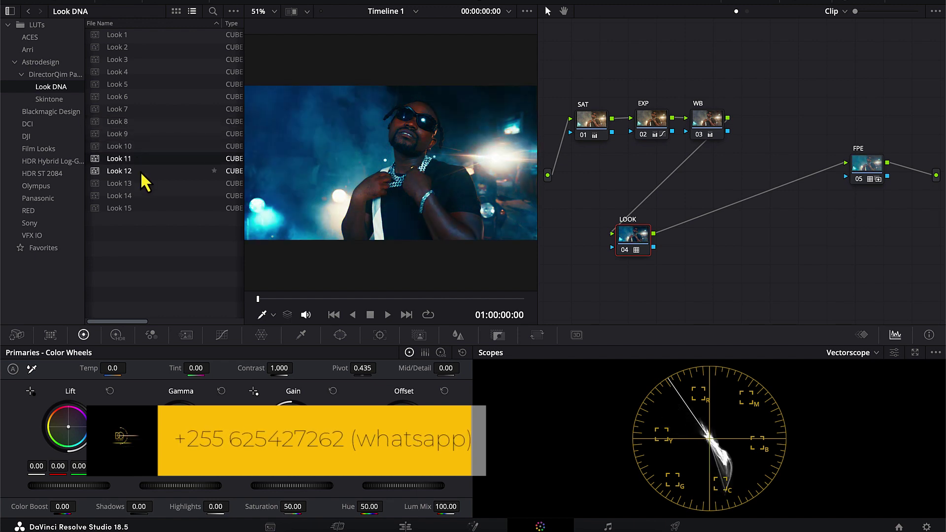
double_click(141, 171)
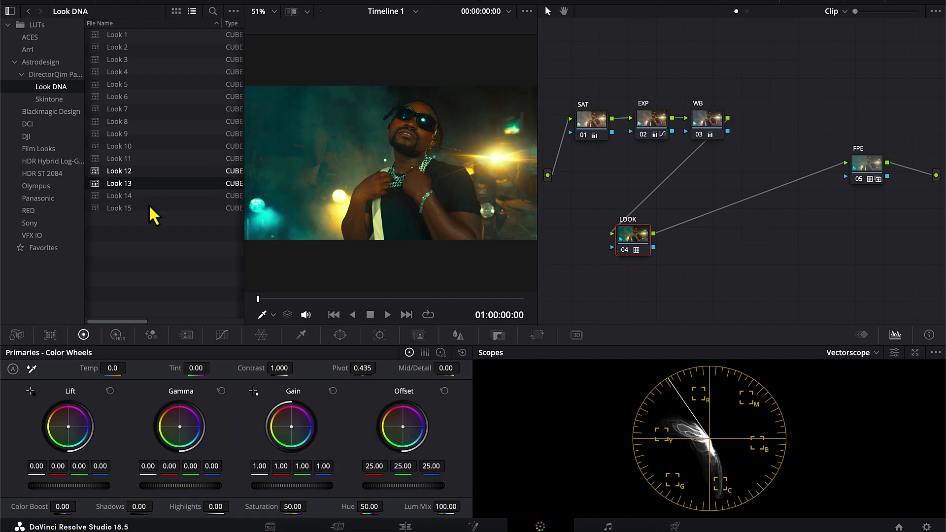
click(134, 198)
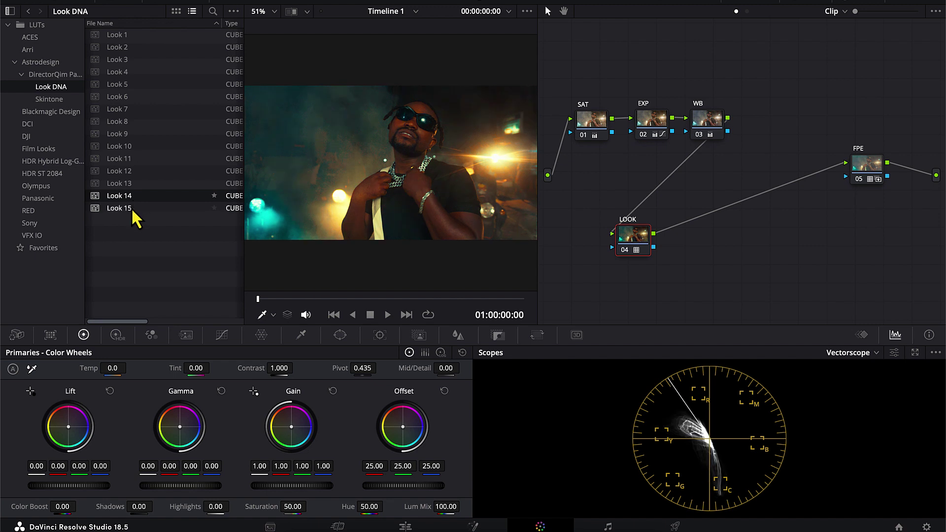
click(134, 204)
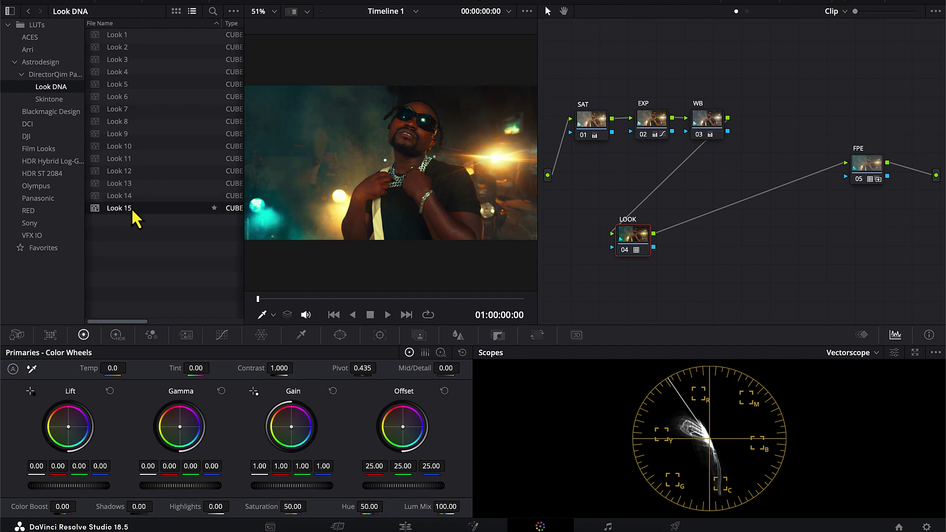
Compare Look 8 with Look 15 on the LOOK node, apply Look 8, and close the LUT browser
click(142, 123)
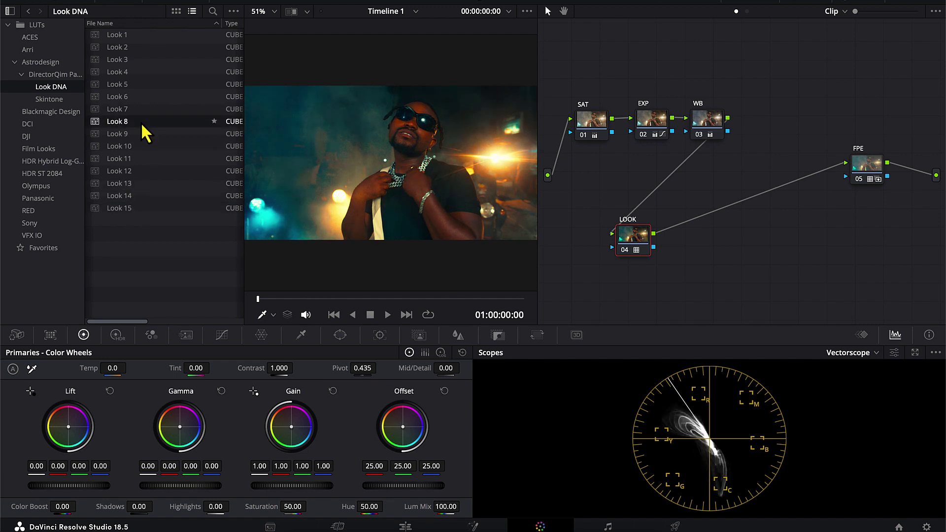
click(129, 210)
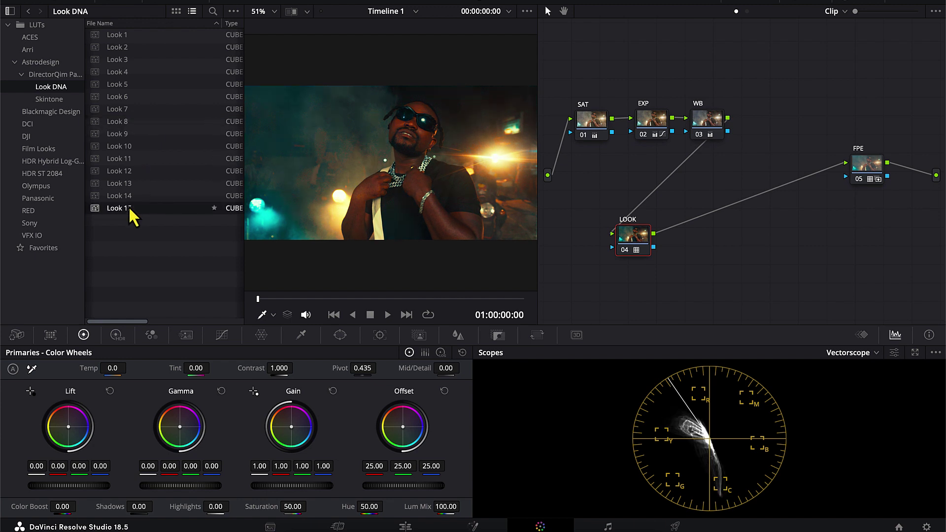
click(112, 1)
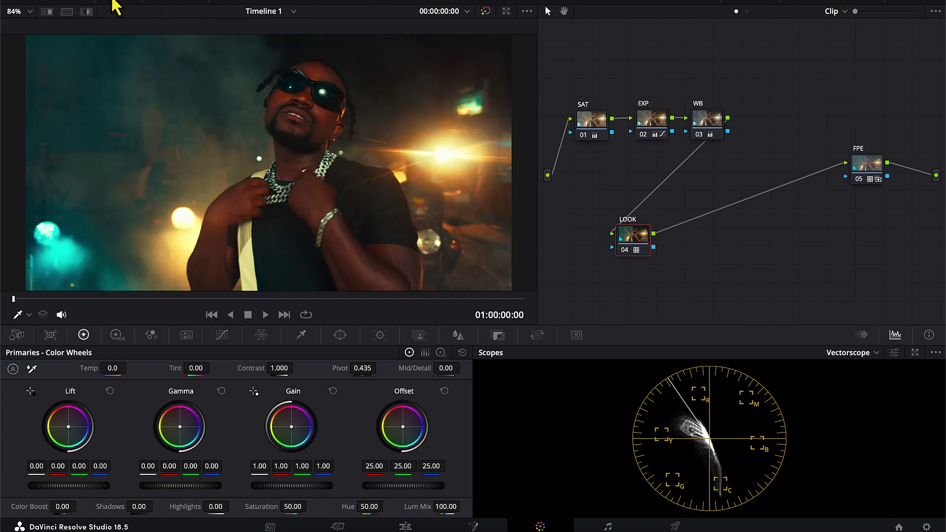
click(112, 2)
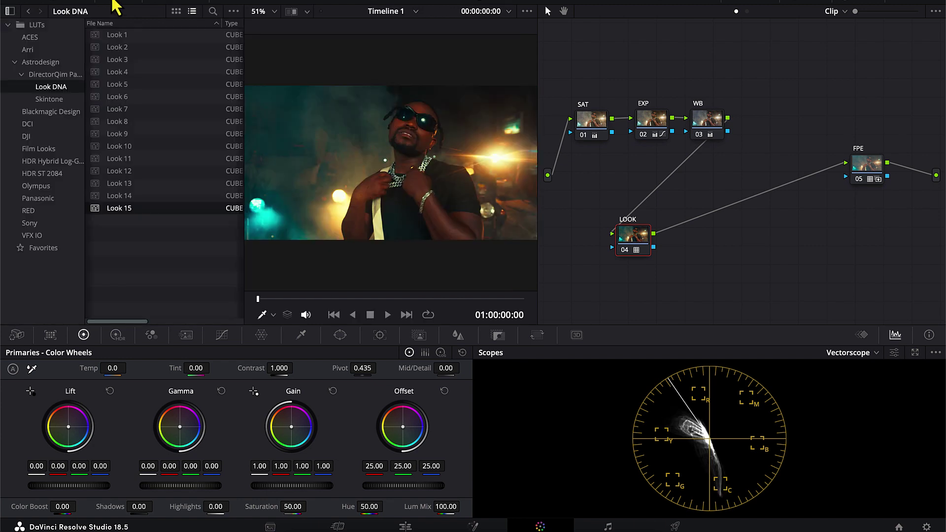
click(137, 121)
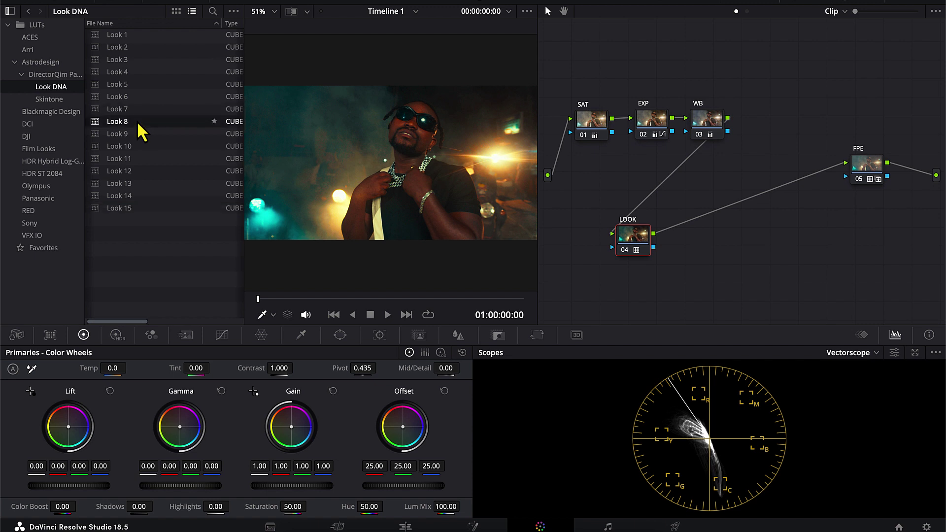
click(121, 2)
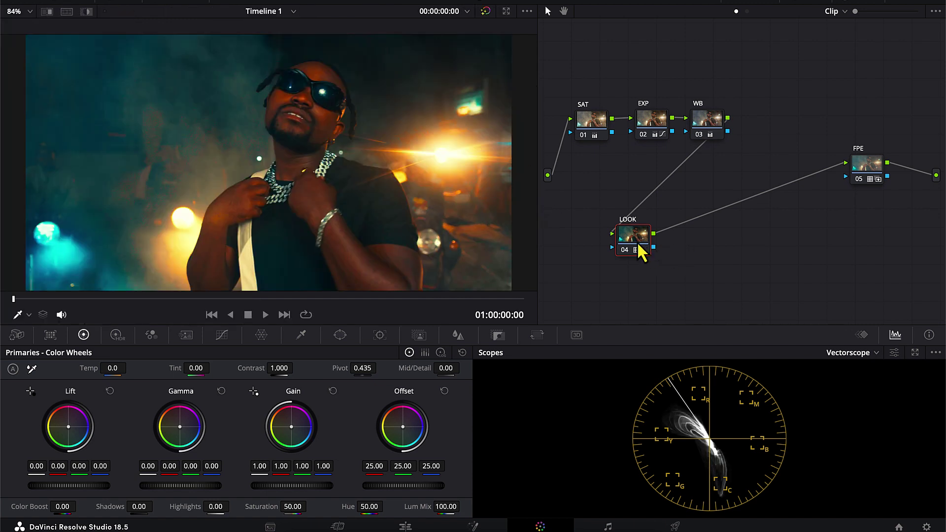
Set the LOOK node's key output gain to 0.5 and compare the image with the node off and on
click(420, 336)
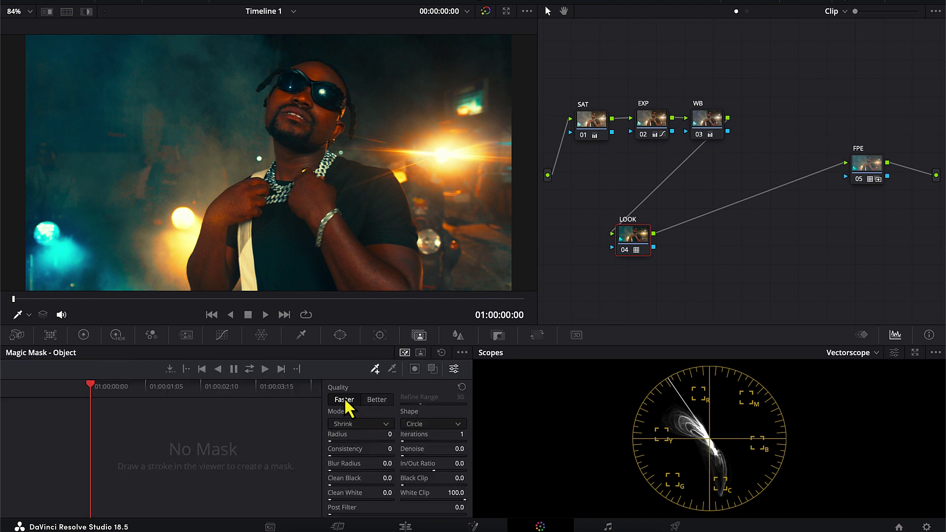
click(498, 336)
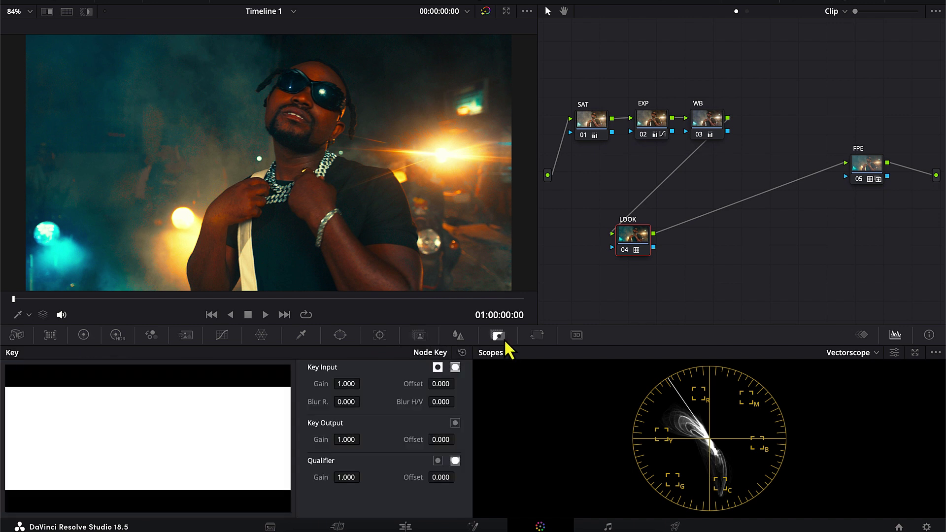
click(354, 439)
text(0.5)
key(Return)
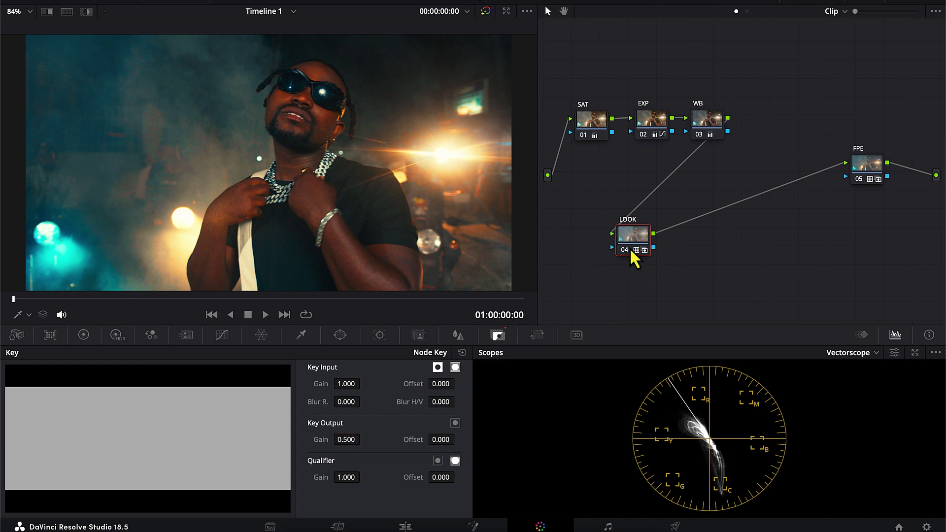
key(ctrl+d)
key(ctrl+d)
key(ctrl+d)
key(ctrl+d)
Add a serial node after LOOK and label it SKINTONE
key(alt+s)
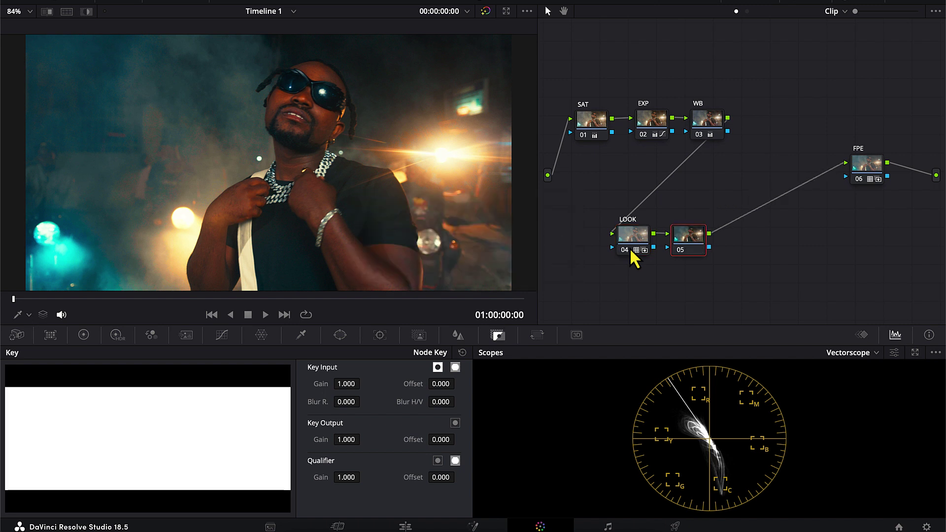
right_click(686, 250)
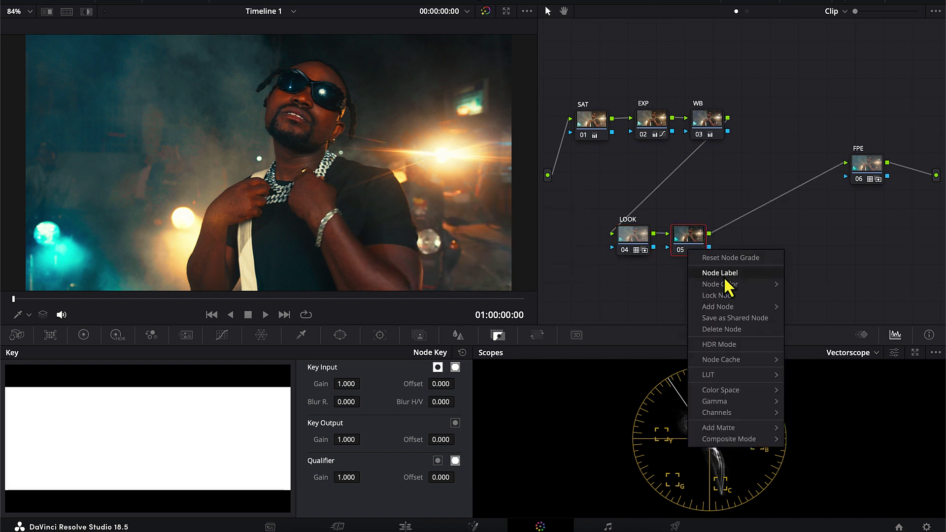
click(686, 272)
text(SKINTONE)
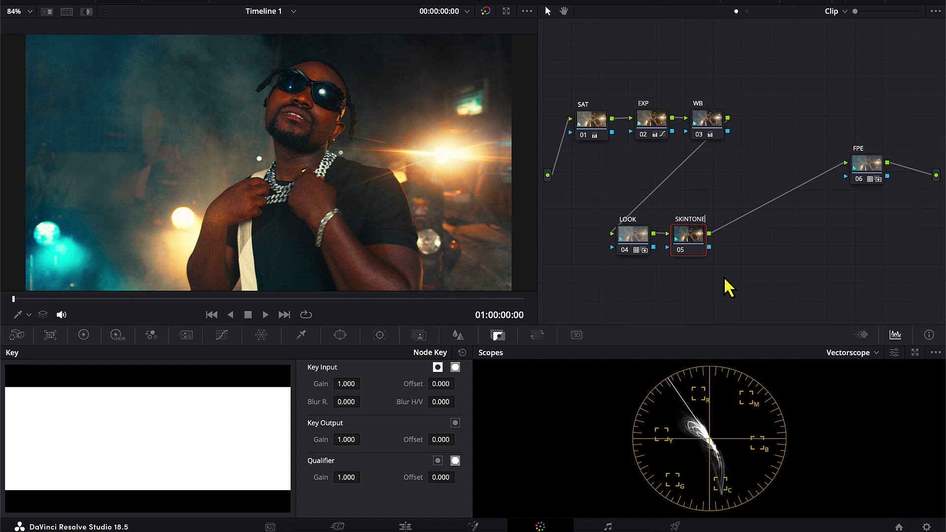
key(Return)
Sample the man's facial skin with the HSL qualifier on SKINTONE, highlight the selection, and narrow the hue width to 8.0
click(301, 335)
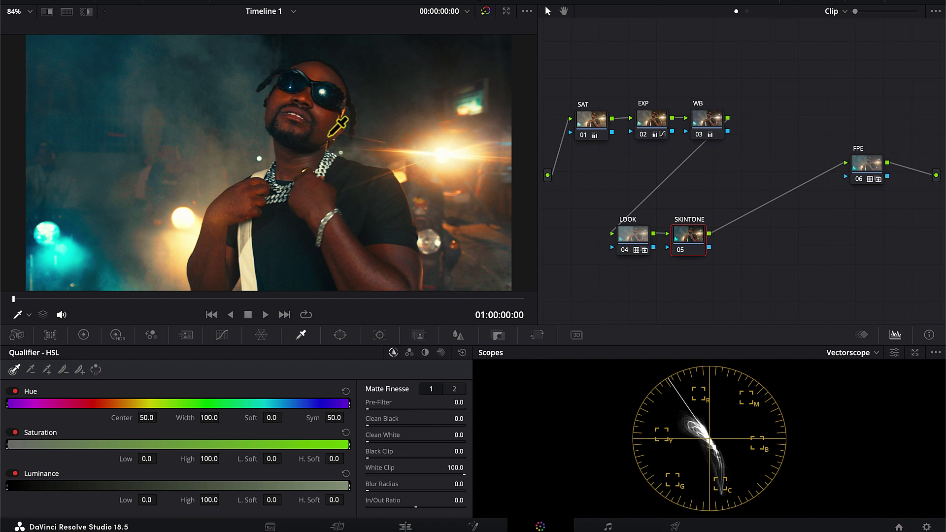
click(323, 119)
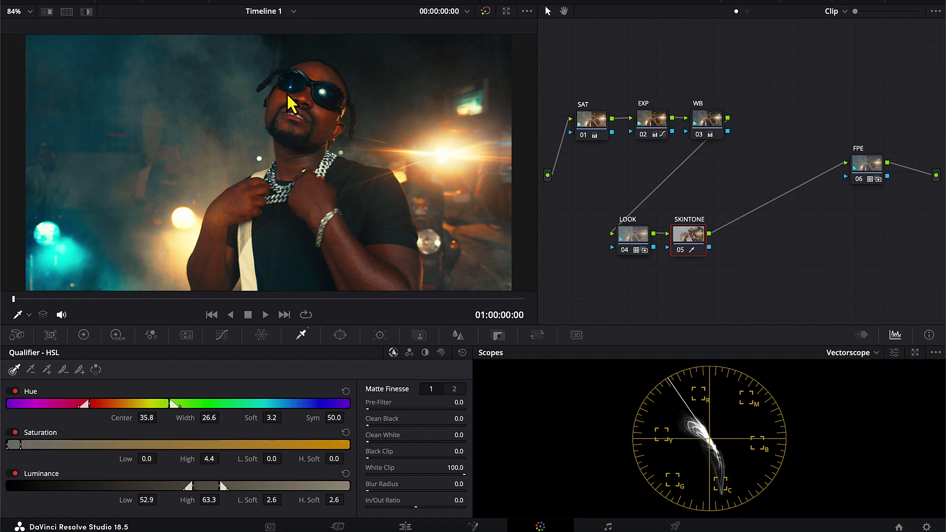
click(87, 13)
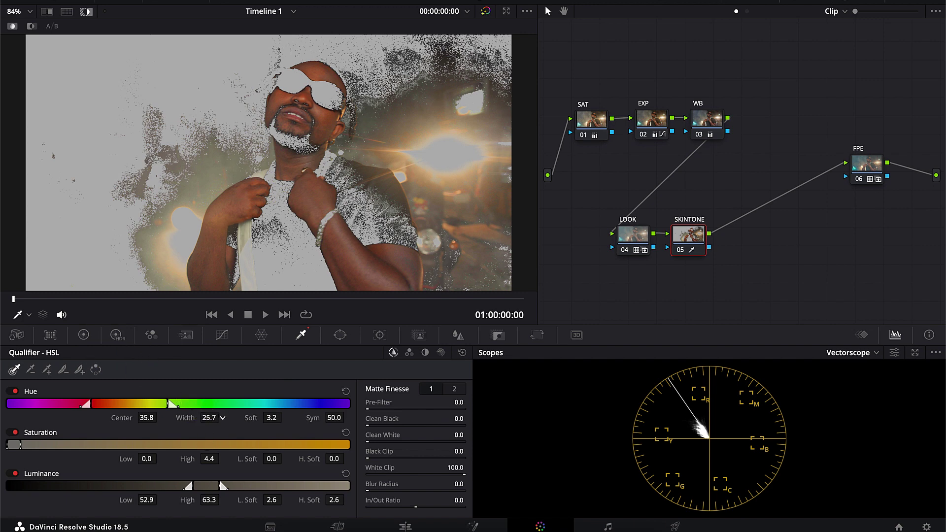
drag(209, 417, 190, 417)
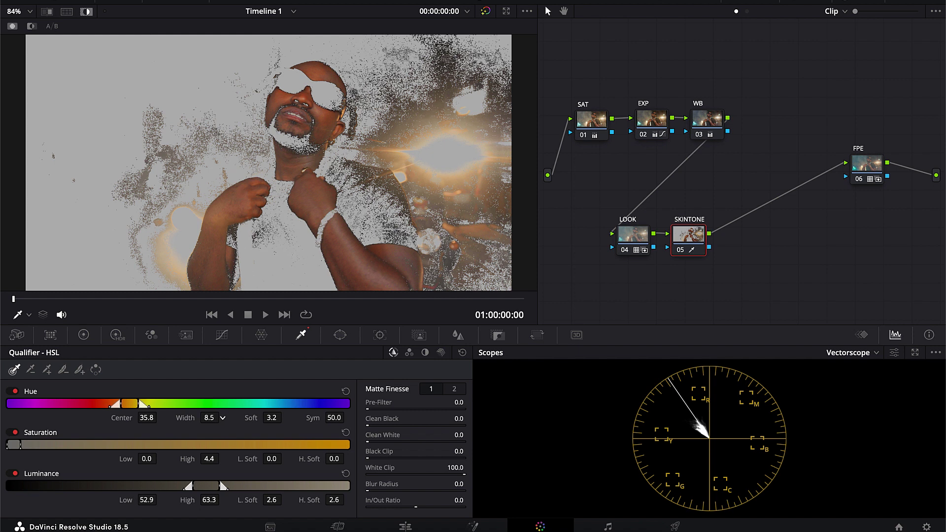
drag(222, 418, 219, 417)
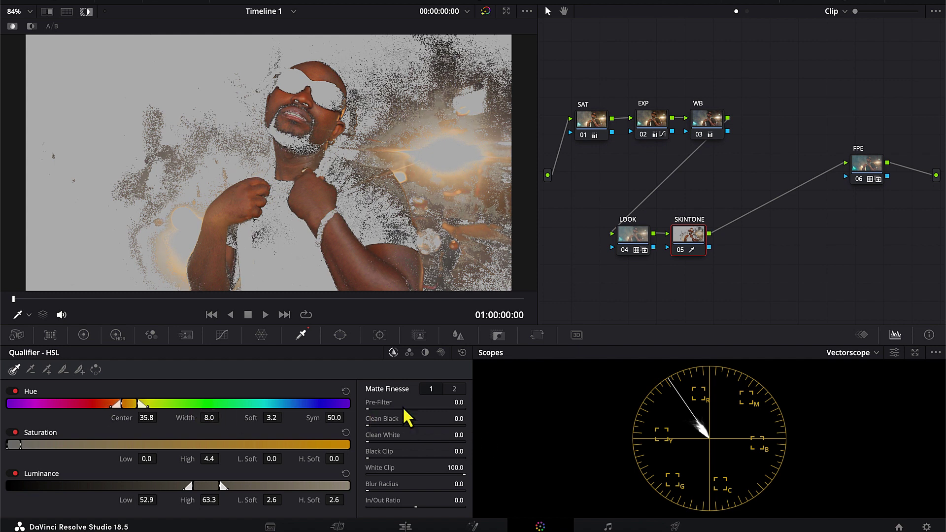
Set the skin qualifier's matte finesse denoise to 23.7 and turn off the highlight view
click(453, 389)
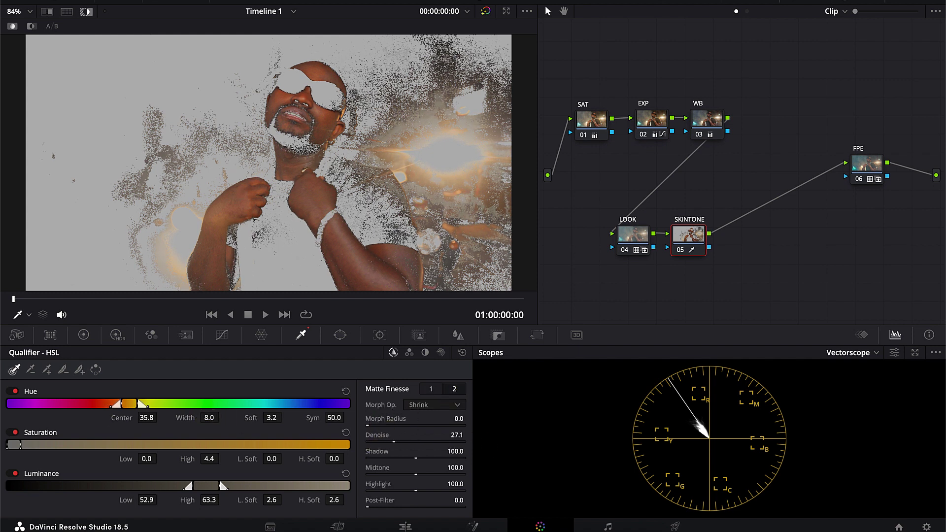
drag(394, 441, 395, 442)
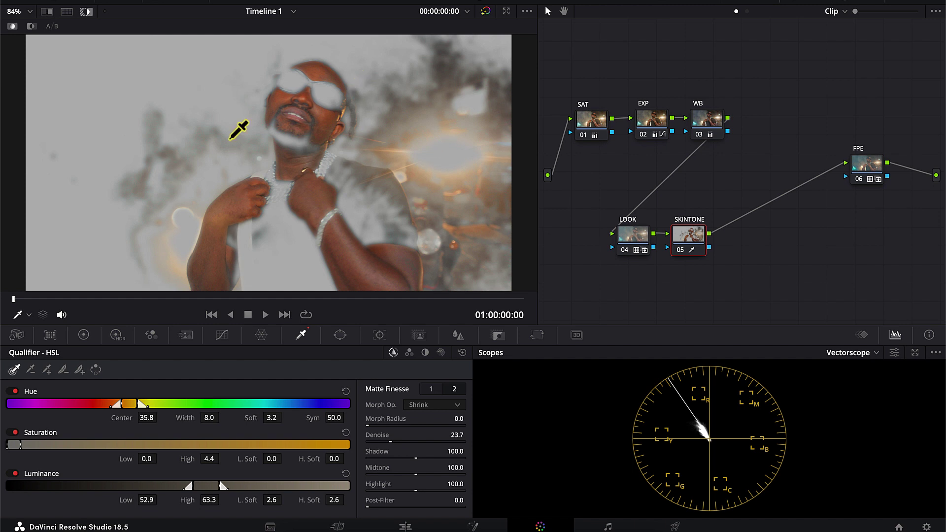
click(86, 12)
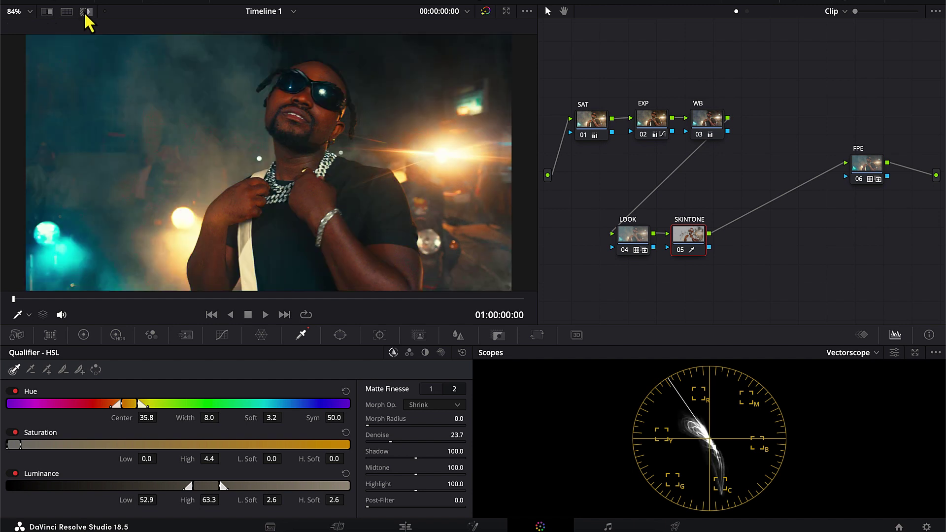
Lower the SKINTONE node's blue gamma to -0.05 using the primaries color bars
click(83, 336)
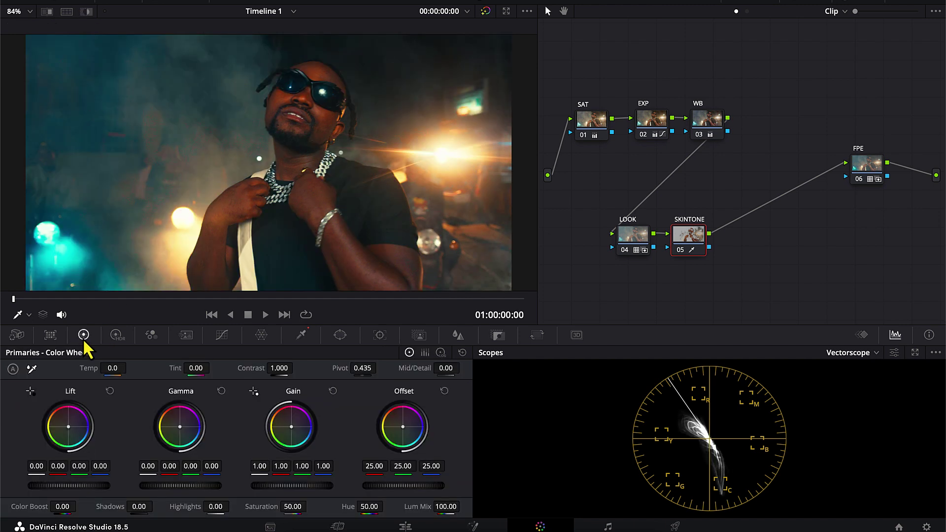
click(425, 353)
drag(207, 430, 208, 434)
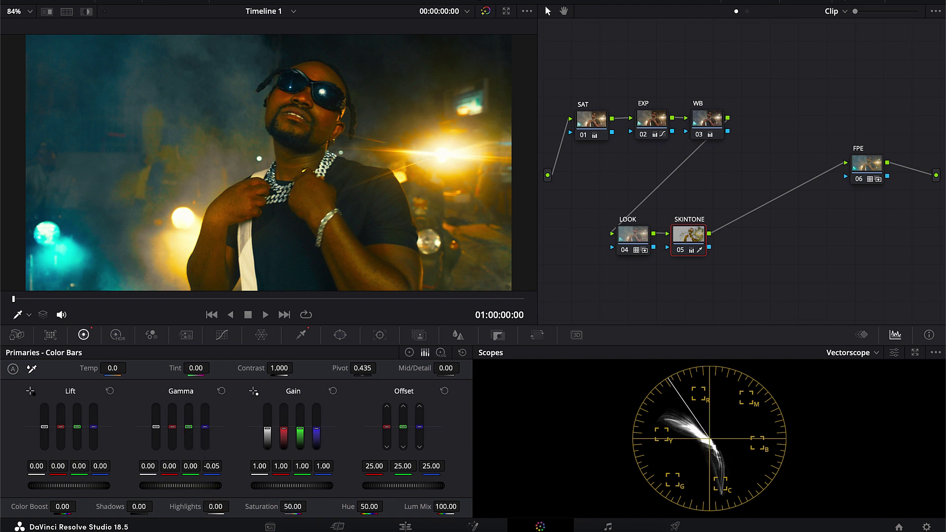
Lower the SKINTONE node's green gamma to -0.02 using the primaries color bars
drag(189, 426, 189, 428)
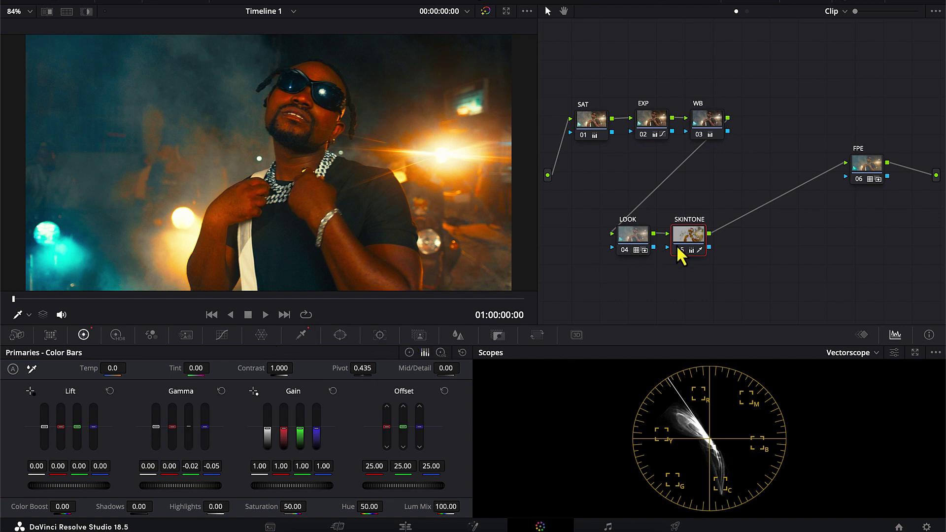
Reduce the saturation of the orange skin hues to about 0.71 on the Hue Vs Sat curve and smooth the neighbouring control points
click(222, 335)
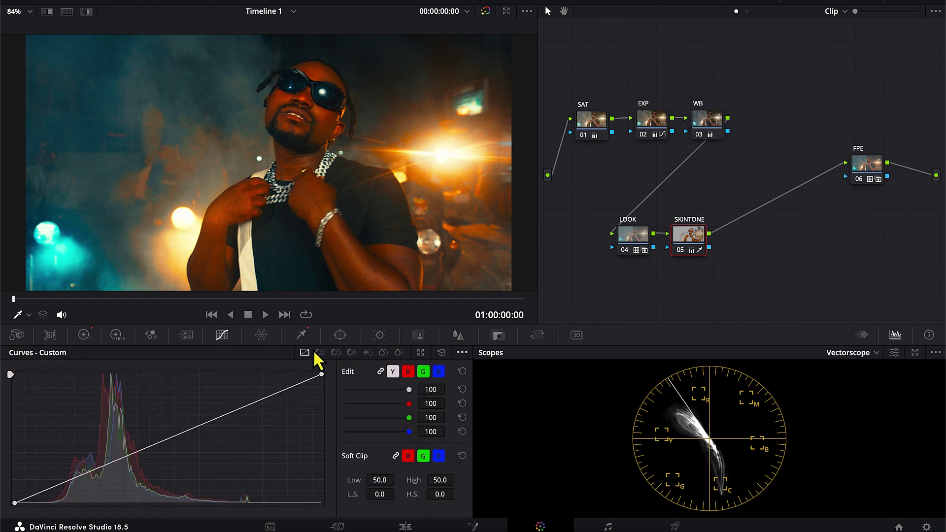
click(335, 353)
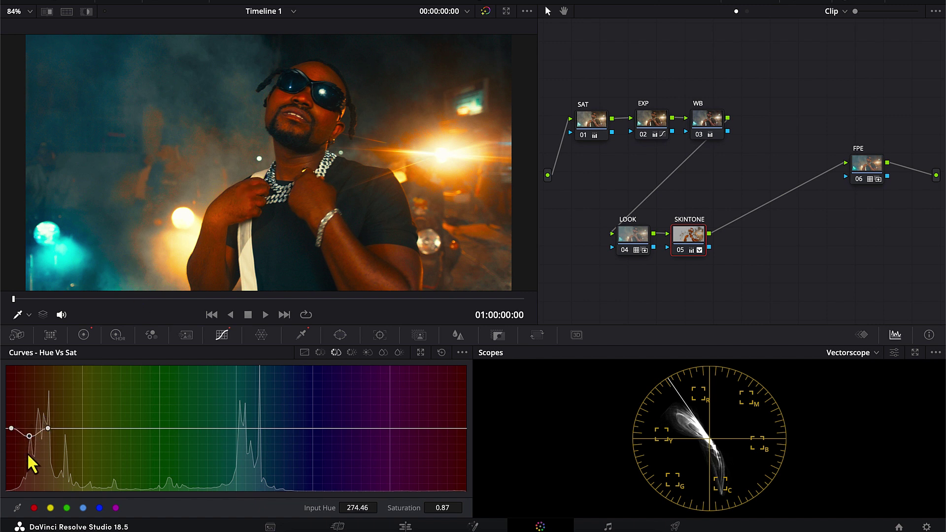
drag(28, 462, 28, 463)
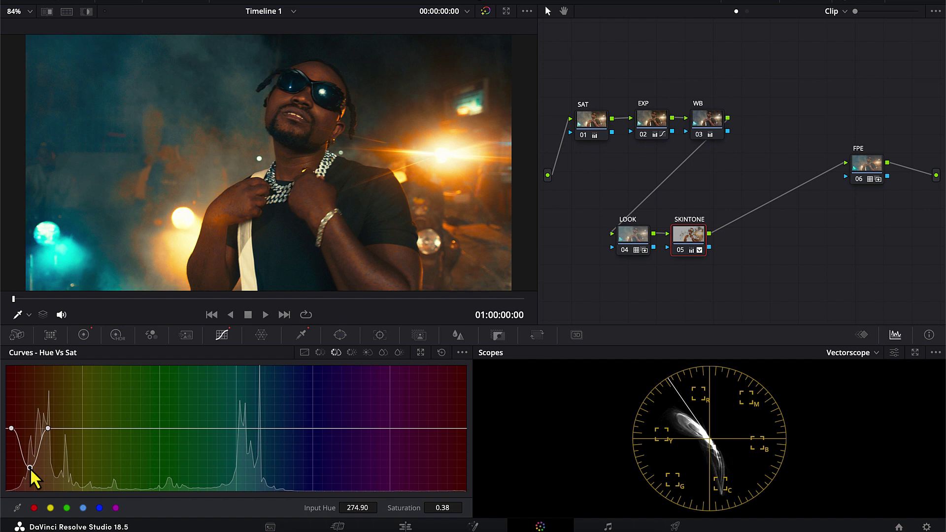
click(49, 508)
drag(12, 432, 31, 458)
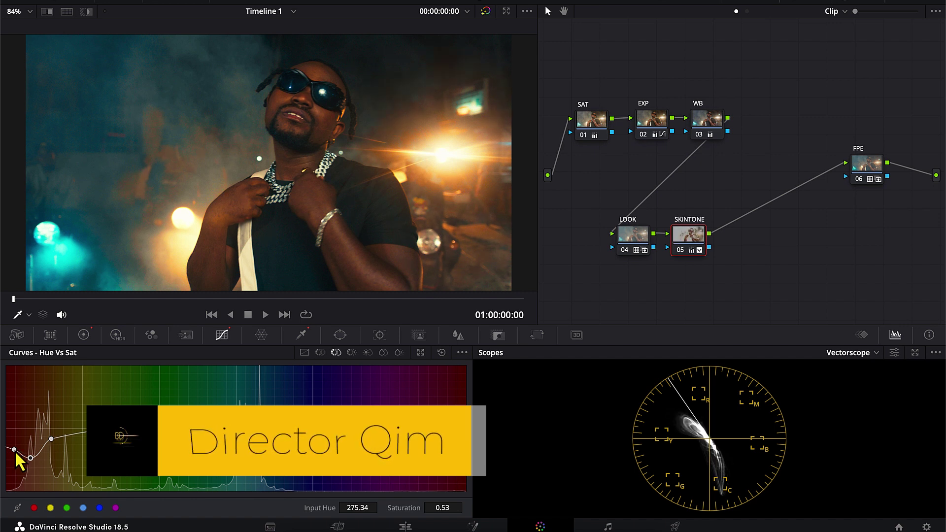
mouse_move(15, 450)
mouse_down()
mouse_move(14, 436)
mouse_move(30, 451)
mouse_up()
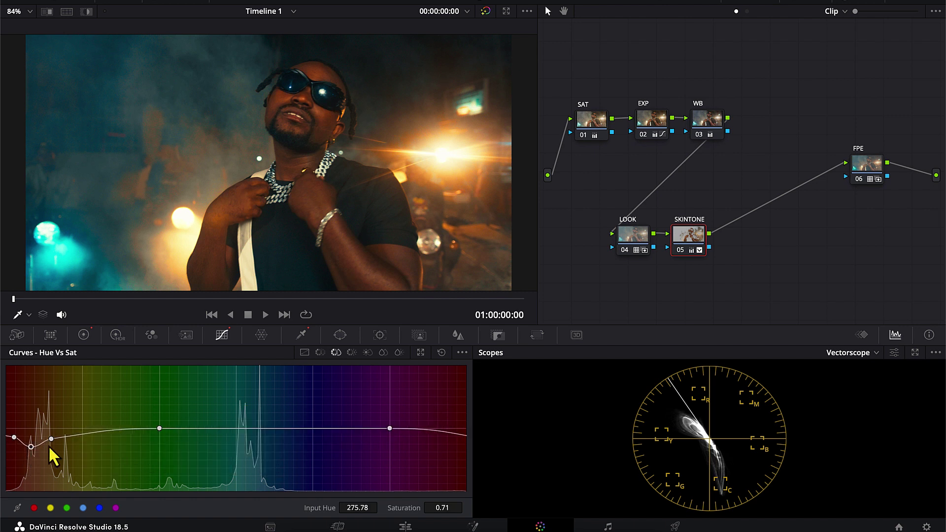
drag(52, 438, 52, 436)
Sample the skin hue on the Hue Vs Hue curve and set its hue rotate to 4.00
click(84, 335)
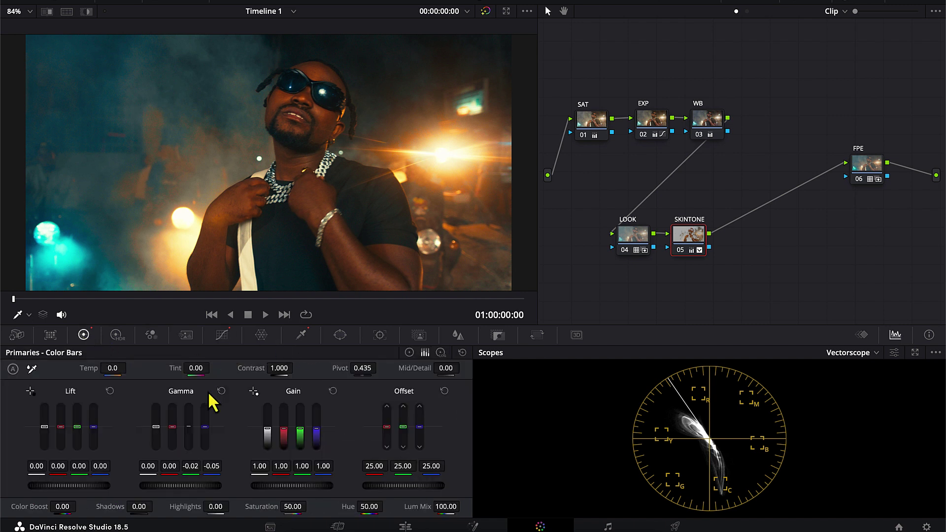
click(224, 338)
click(320, 352)
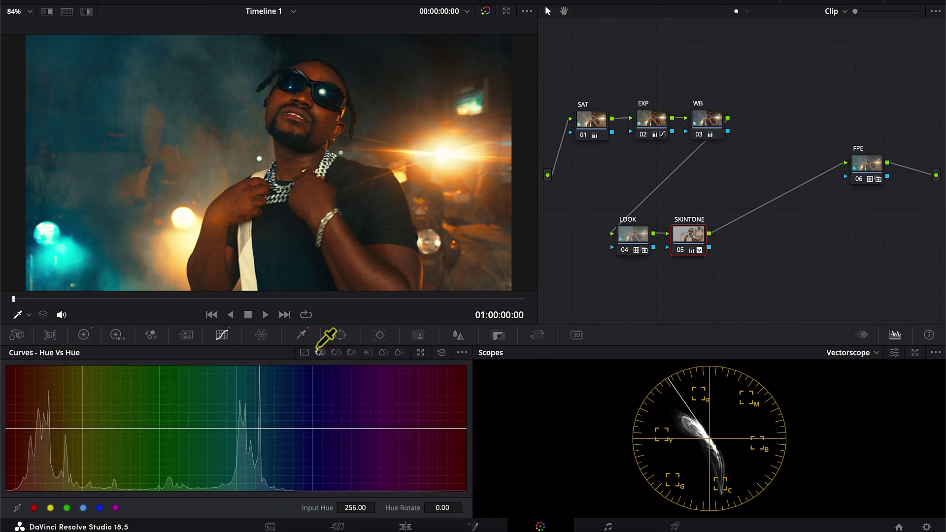
click(182, 237)
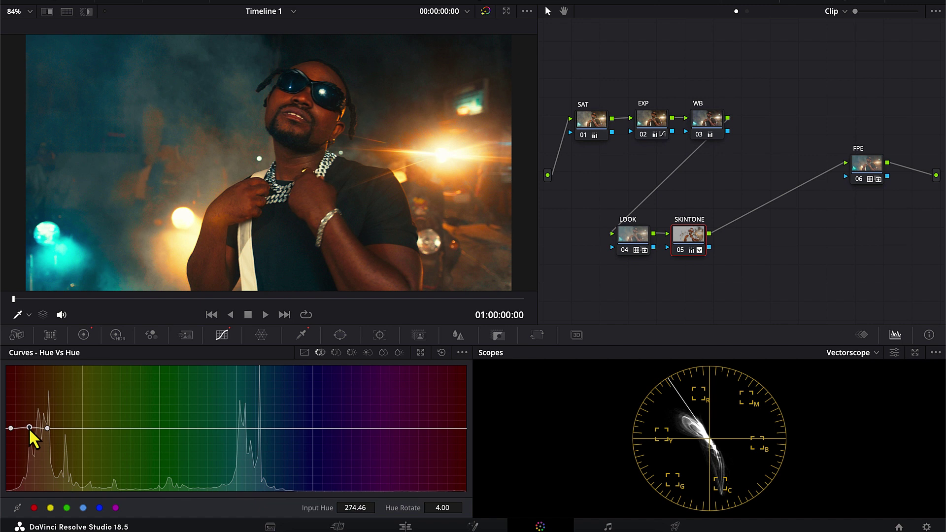
Toggle the SKINTONE node off and on to compare the skin grade, and save the project
key(ctrl+d)
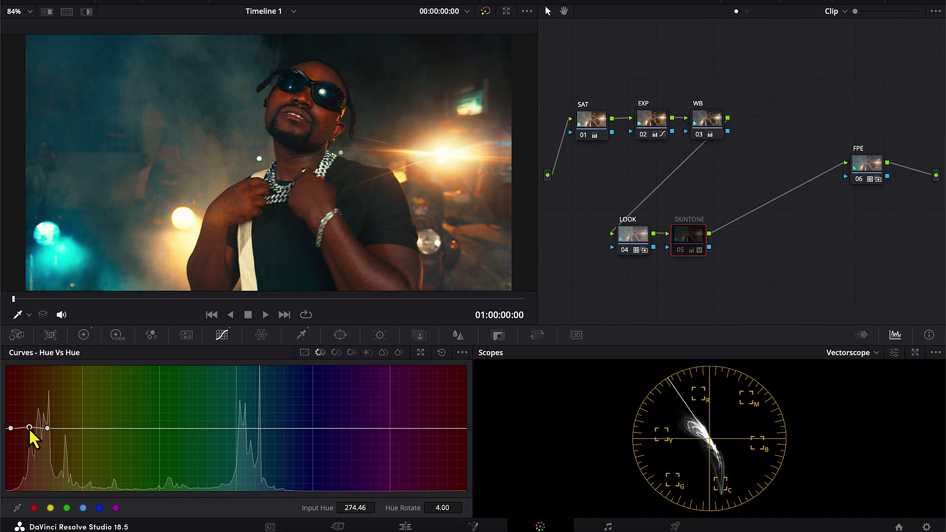
key(ctrl+d)
key(ctrl+d)
key(ctrl+d)
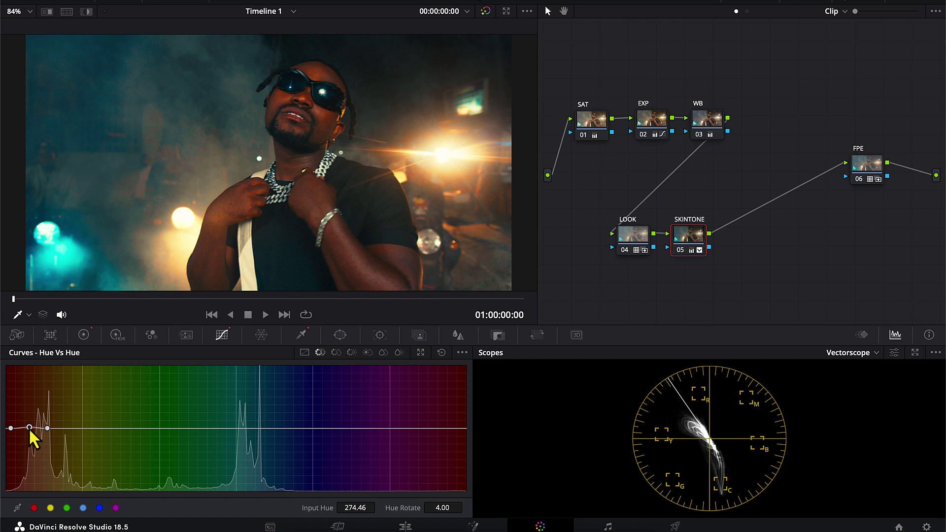
key(ctrl+s)
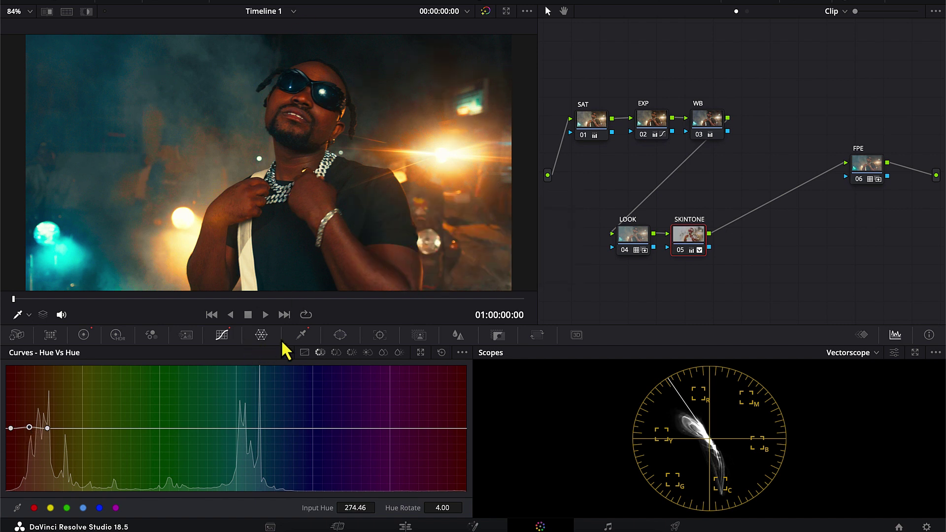
Draw a closed curve power window on the SKINTONE node, following the man's outline on one side and enclosing the frame beyond him
click(339, 335)
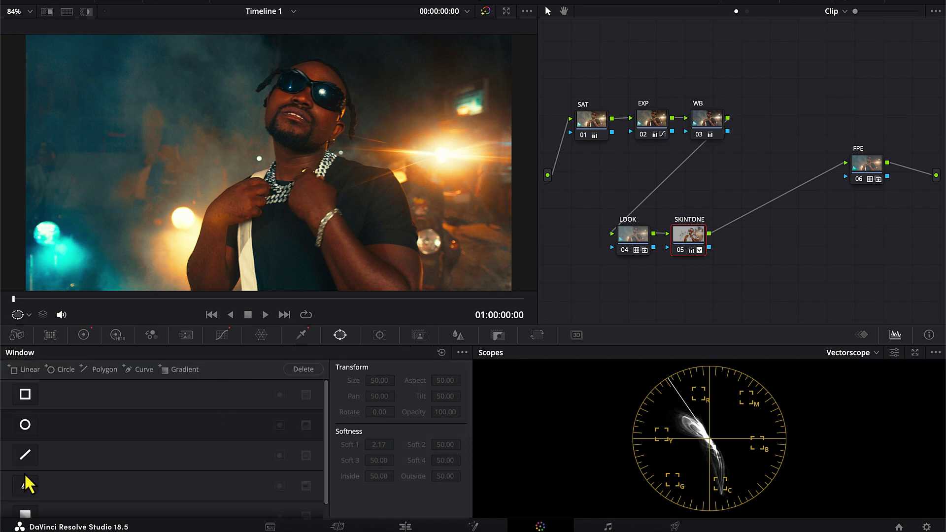
click(25, 485)
scroll(204, 297, down, 2)
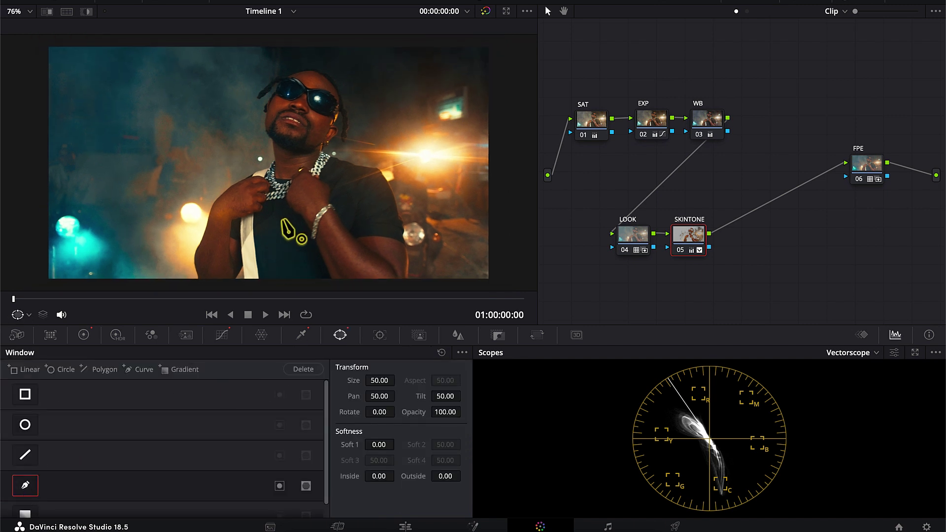
click(195, 286)
click(191, 241)
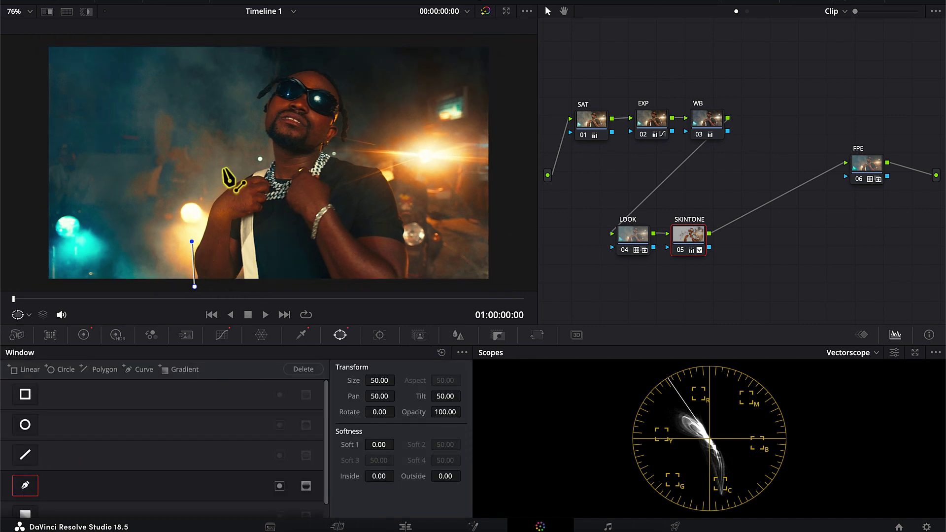
click(223, 163)
click(241, 130)
click(306, 52)
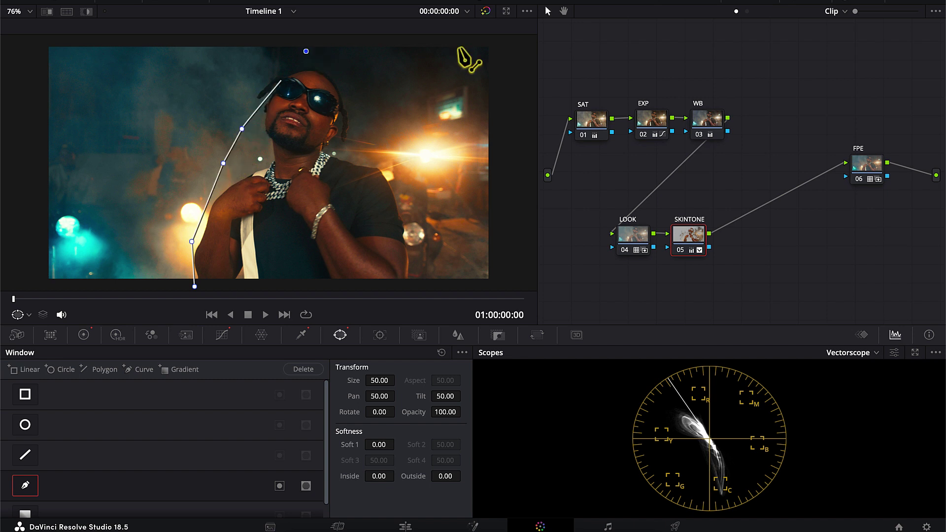
click(458, 48)
click(499, 82)
click(515, 183)
click(507, 277)
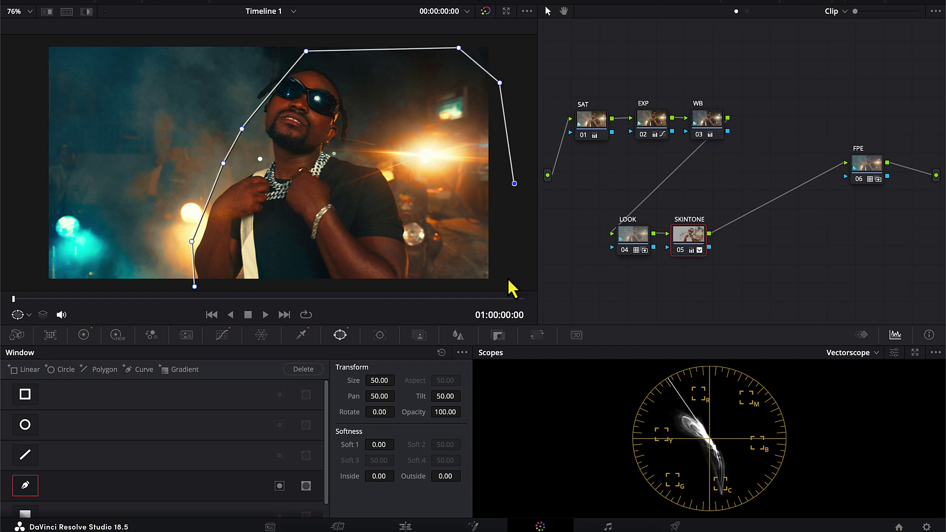
click(194, 286)
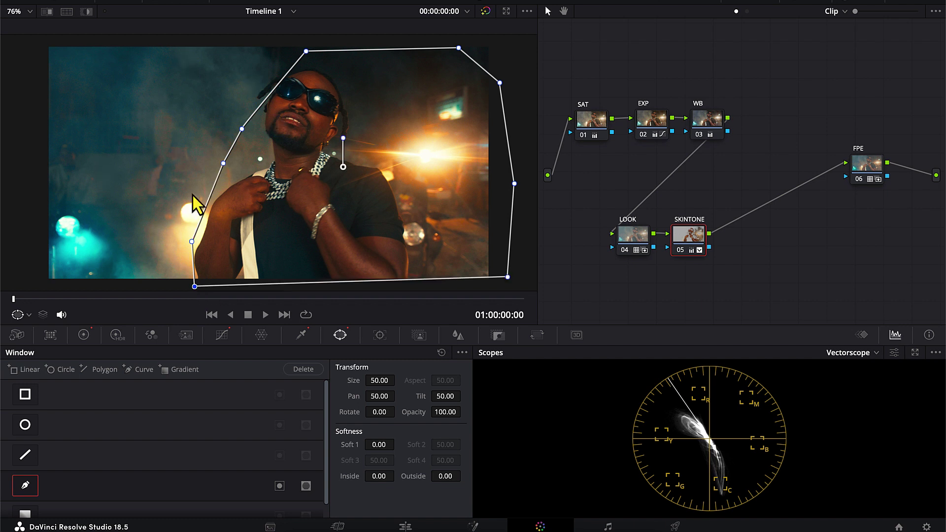
drag(379, 444, 704, 468)
Toggle the SKINTONE node off and on to compare the skin correction limited by the power window
click(84, 335)
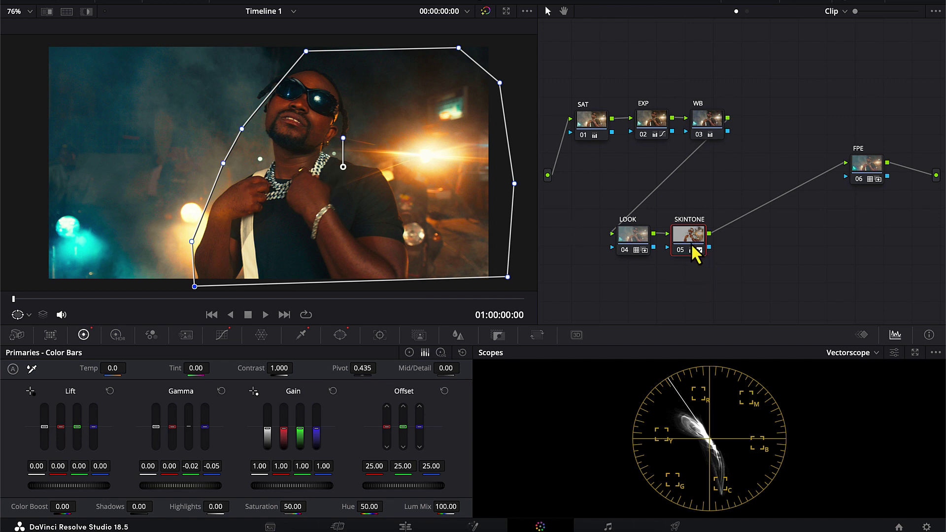
mouse_move(692, 248)
key(ctrl+d)
key(ctrl+d)
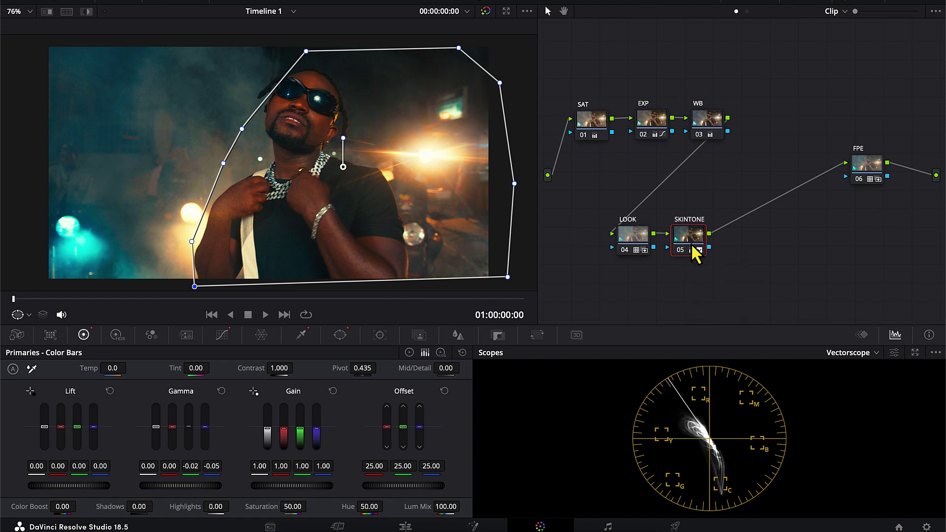
key(ctrl+d)
key(ctrl+d)
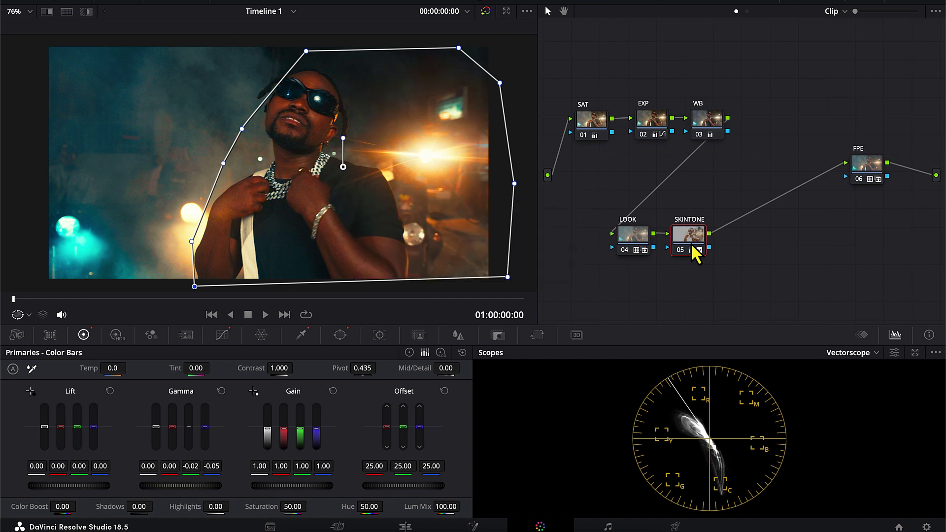
Add a serial node after SKINTONE
key(alt+s)
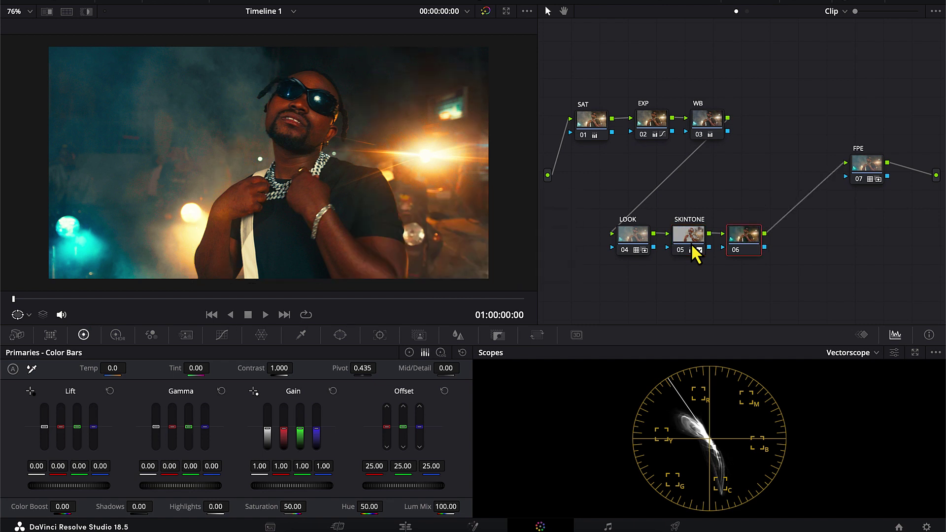
key(ctrl+equal)
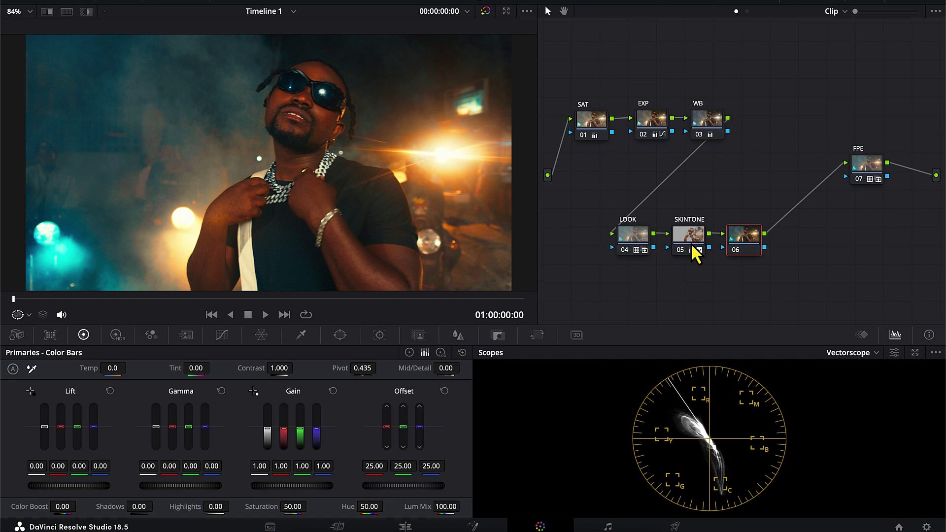
Toggle the FPE node off and on to compare the image with and without the film print emulation
click(870, 168)
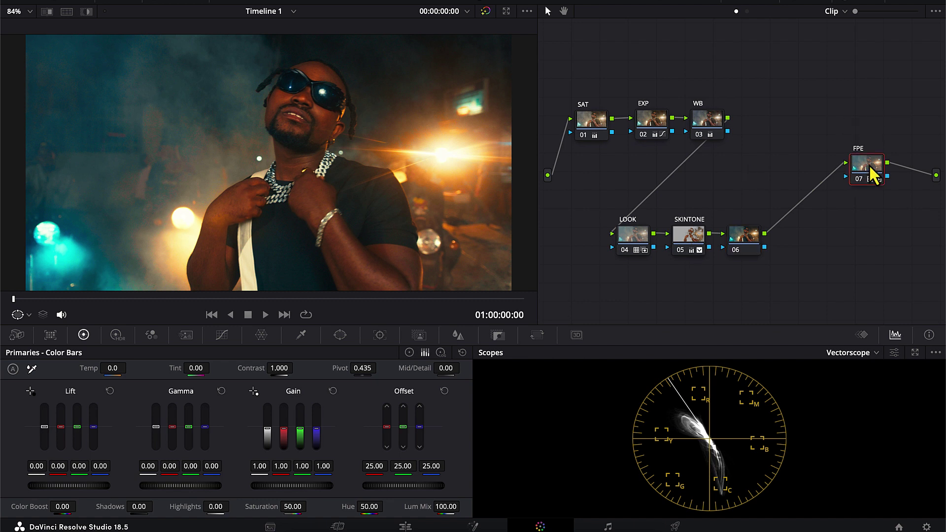
key(ctrl+d)
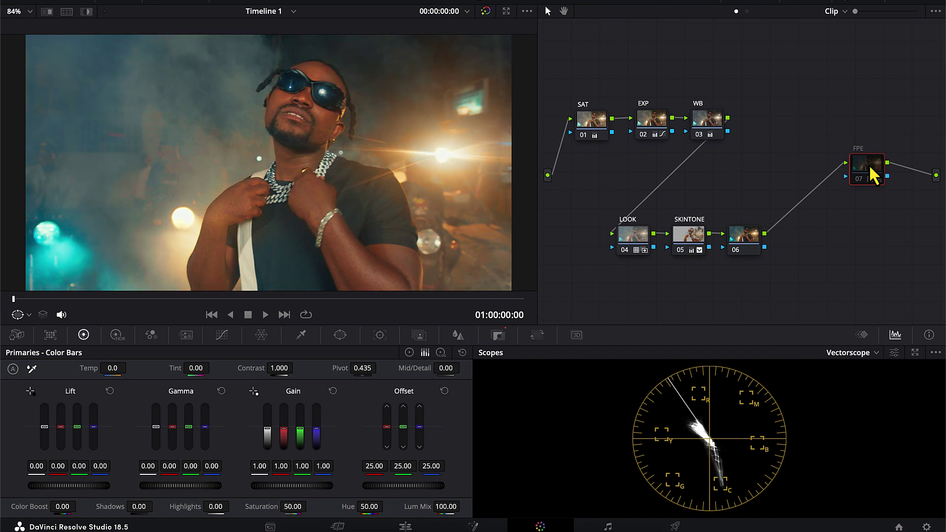
key(ctrl+d)
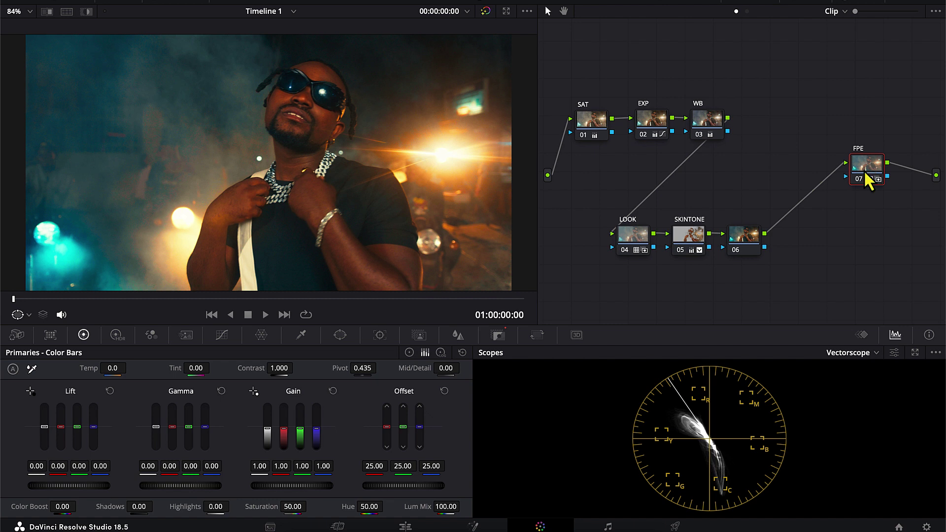
key(ctrl+d)
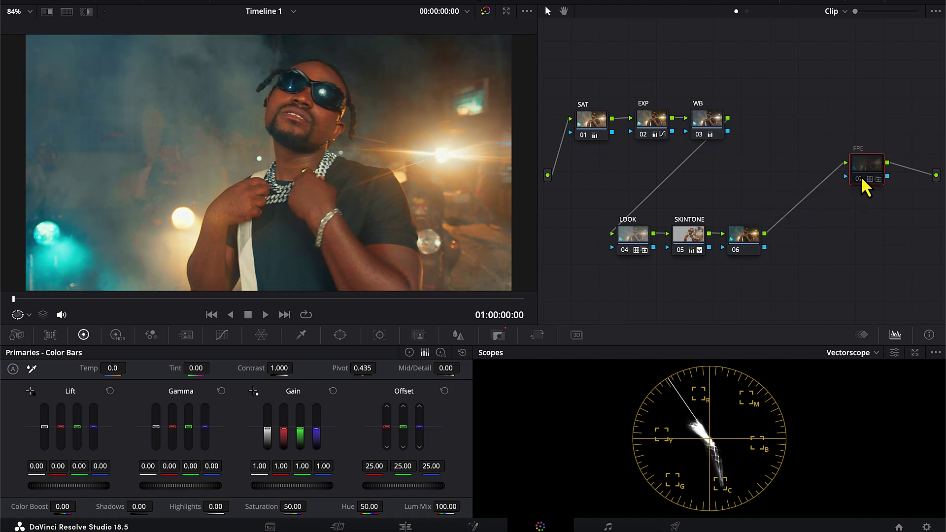
key(ctrl+d)
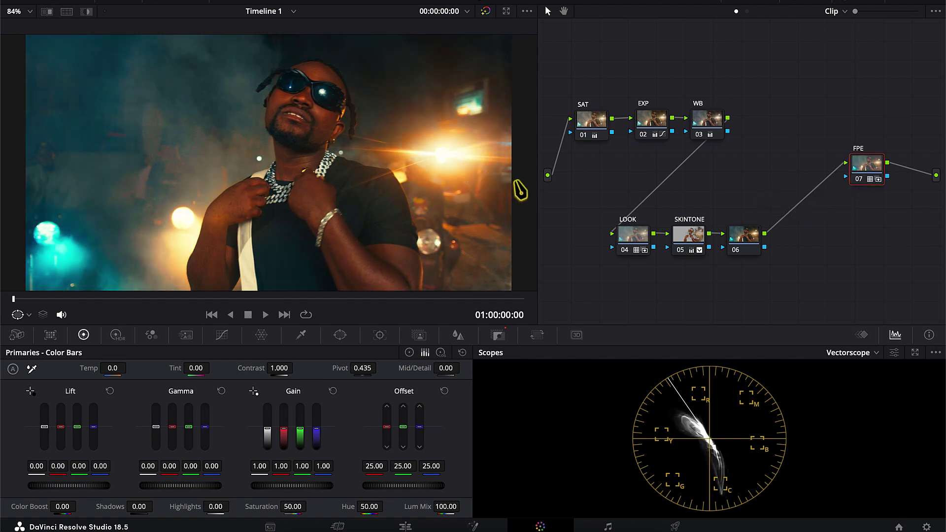
Switch the scopes to Waveform and raise the EXP node's Shadows to about -14.5
click(859, 364)
click(863, 386)
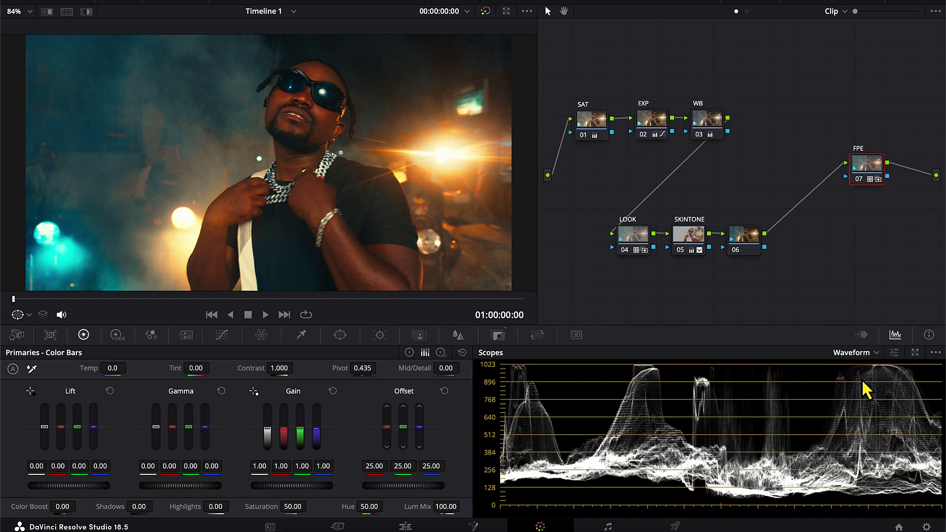
click(652, 130)
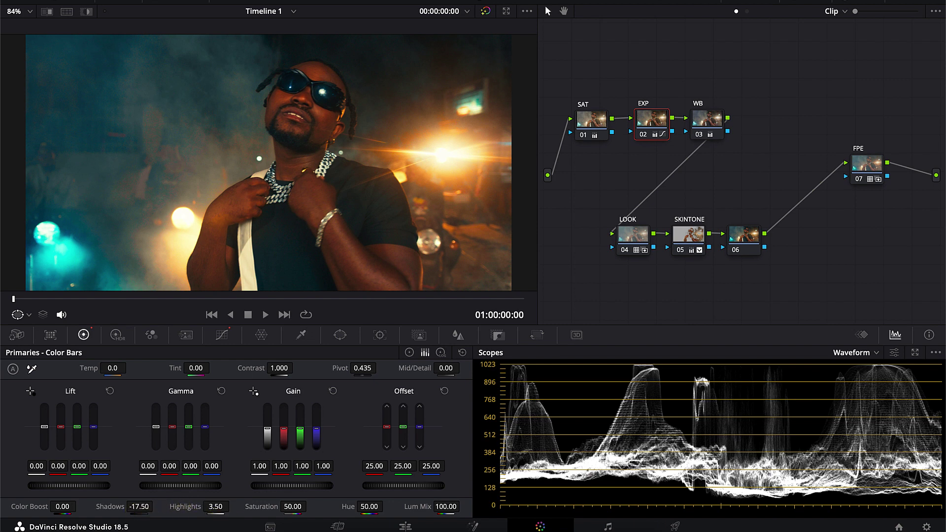
drag(156, 506, 140, 508)
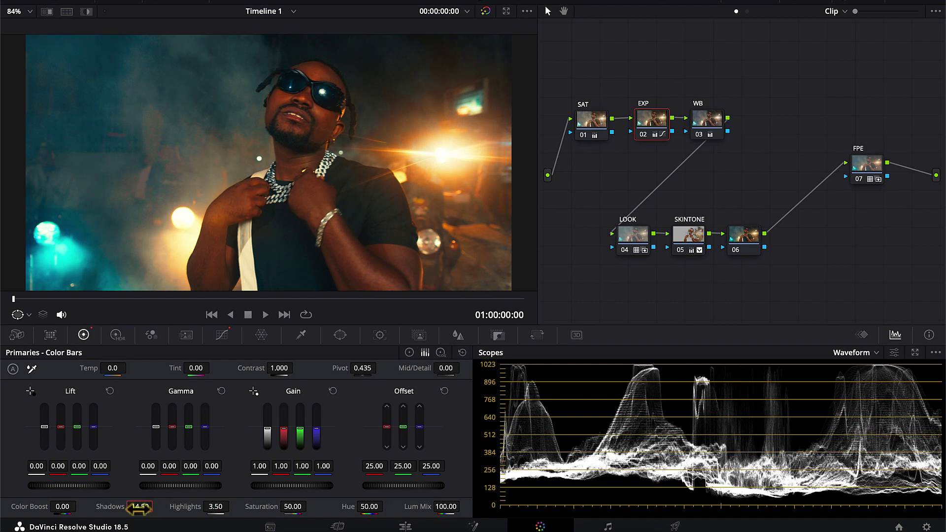
Add a serial node after FPE and sharpen the image by setting its linked blur radius to 0.45
click(867, 166)
key(alt+s)
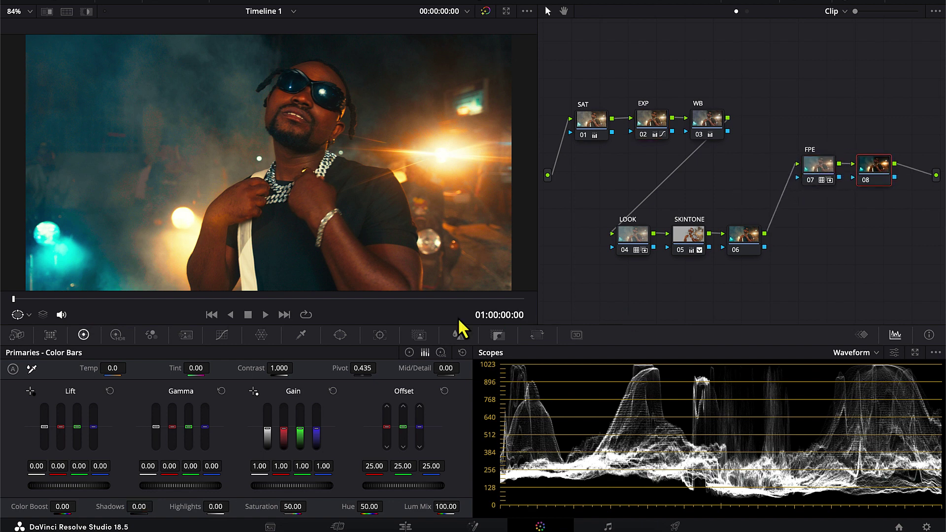
click(458, 335)
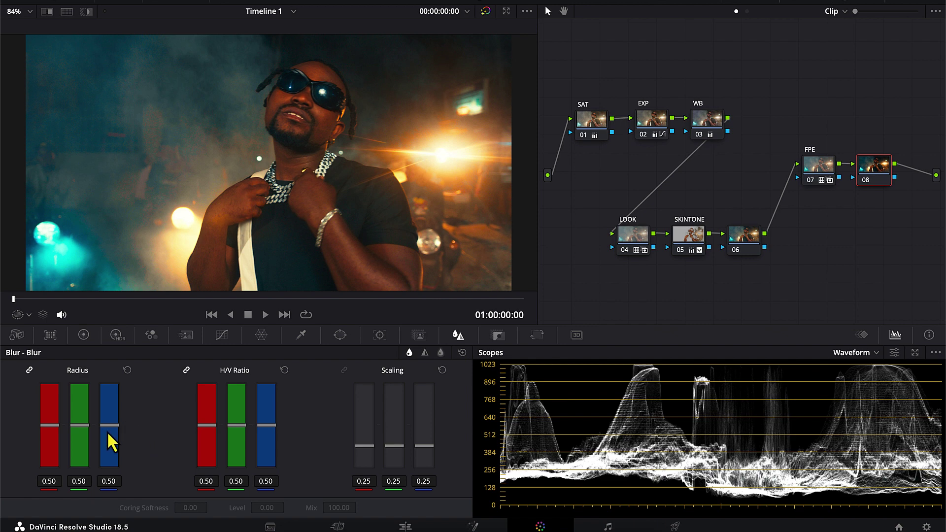
drag(112, 426, 109, 430)
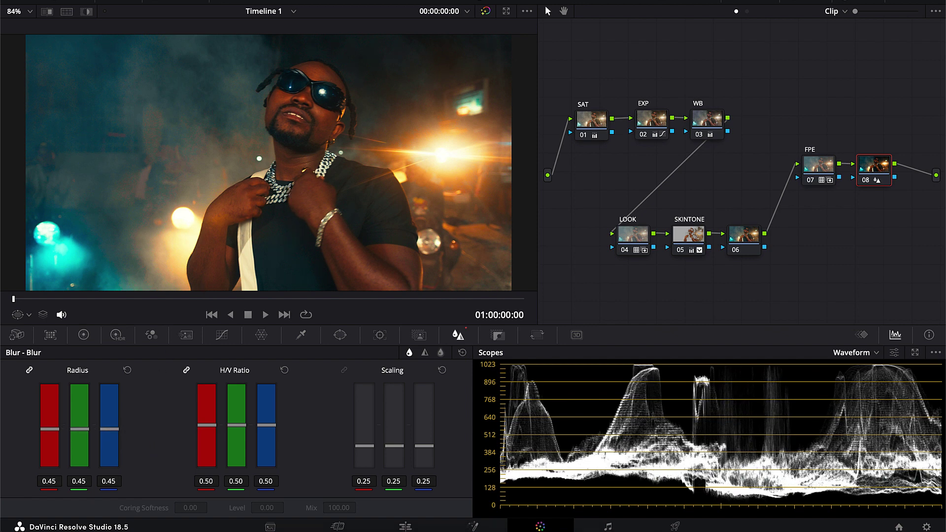
Review the graded image full screen and bypass all nodes to compare it with the original clip
key(ctrl+f)
key(ctrl+f)
key(alt+d)
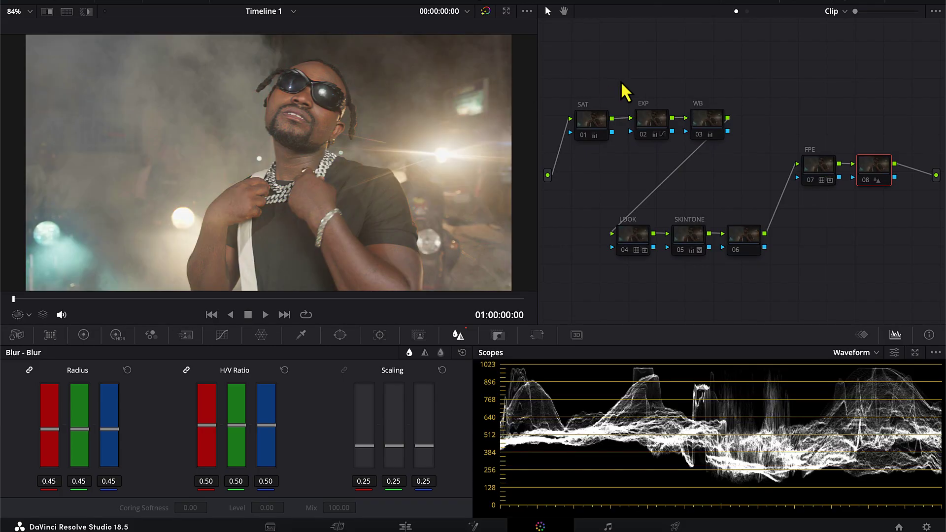
Re-enable the SAT node and the FPE film print emulation node to review their effect on the image
click(600, 130)
key(ctrl+d)
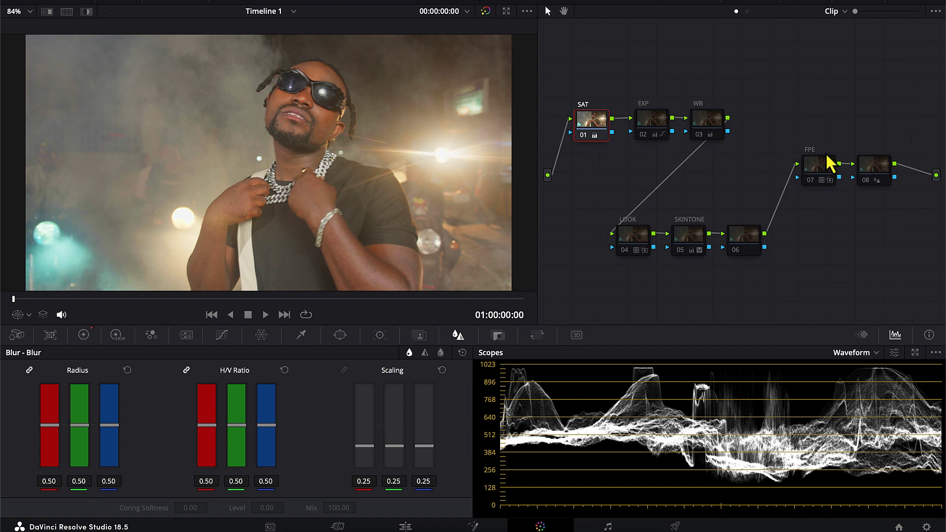
click(826, 172)
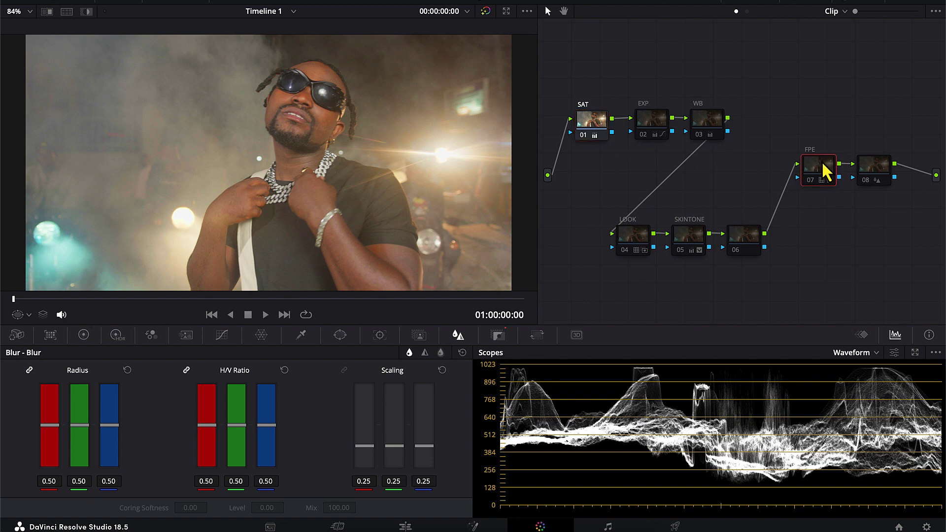
key(ctrl+d)
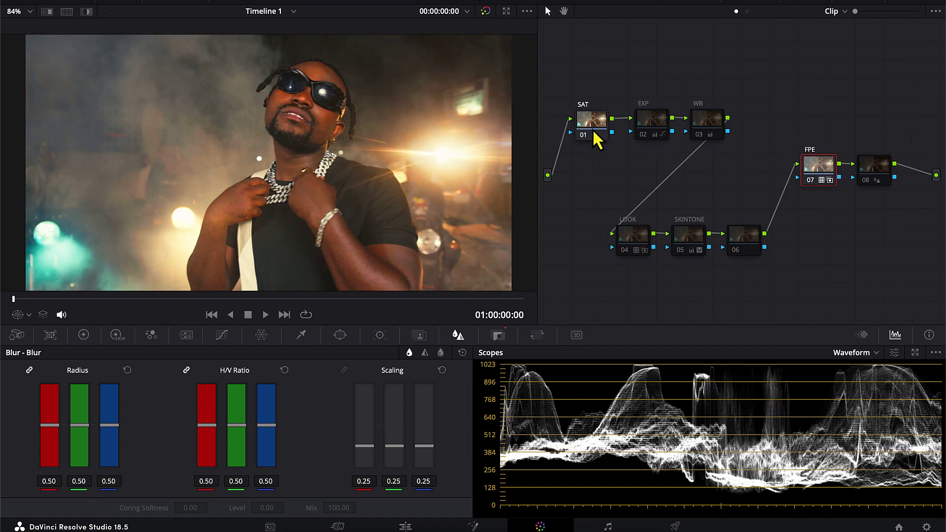
Re-enable the EXP, WB and LOOK nodes one at a time to review each stage, and select the SKINTONE node
click(648, 126)
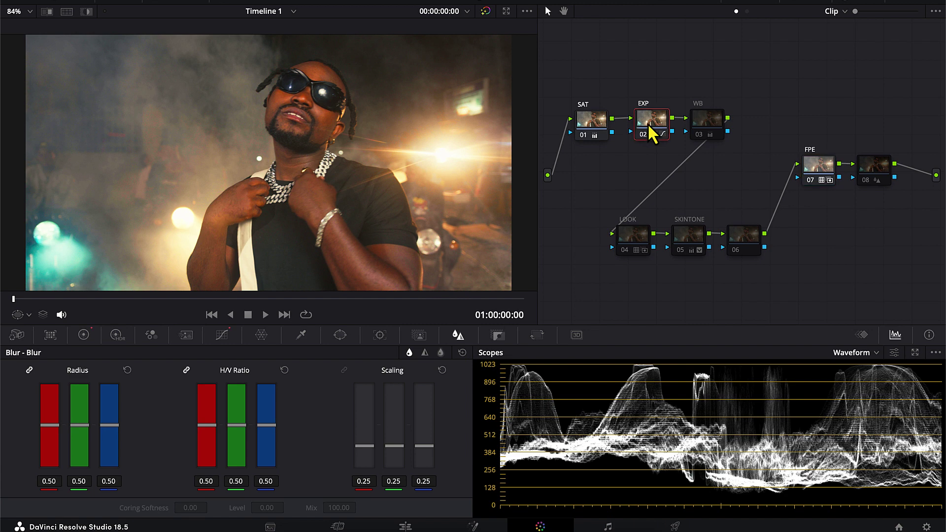
key(ctrl+d)
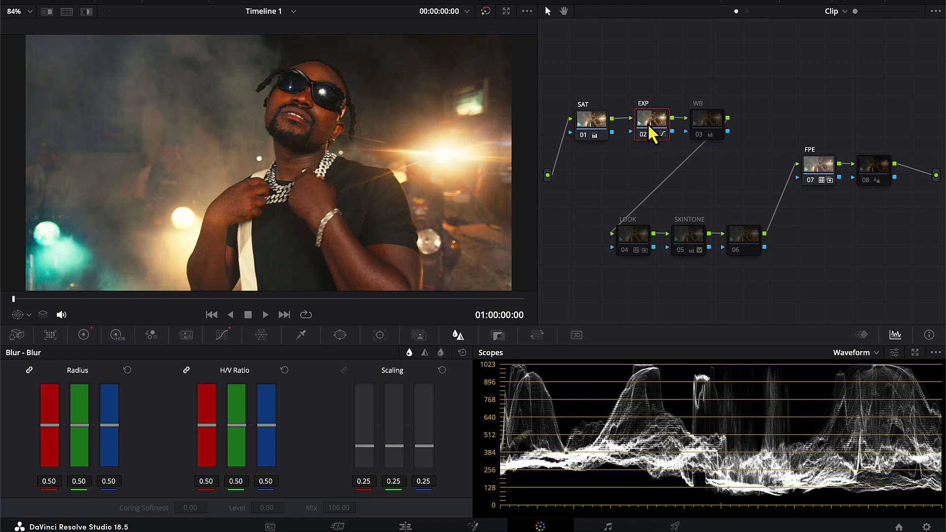
click(704, 120)
key(ctrl+d)
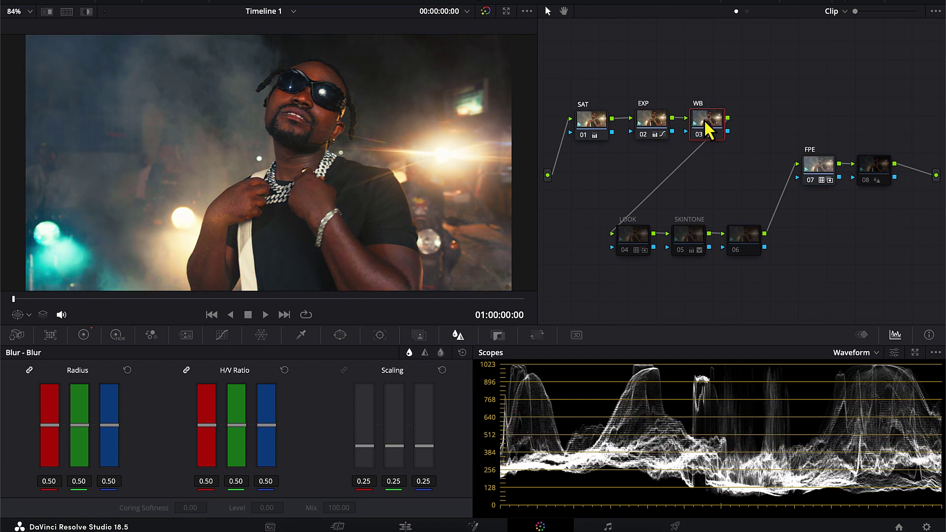
click(639, 240)
key(ctrl+d)
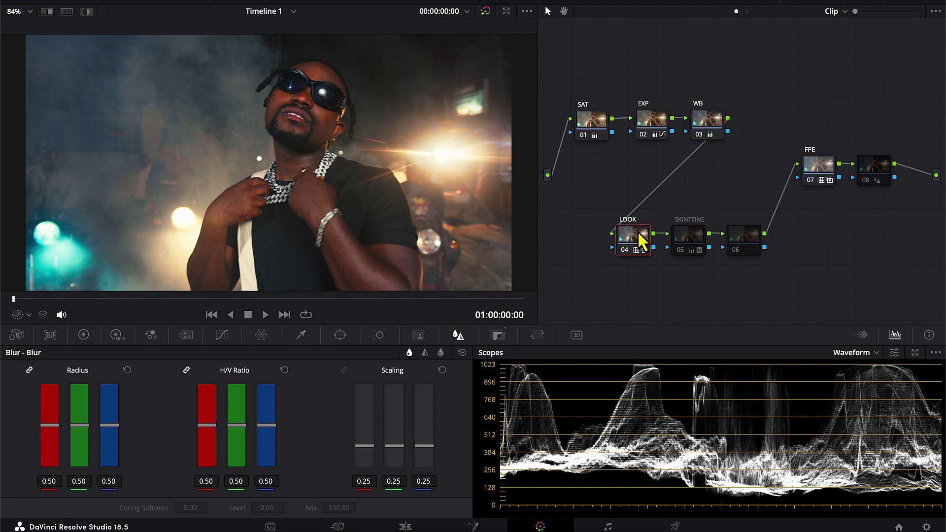
click(680, 250)
click(686, 236)
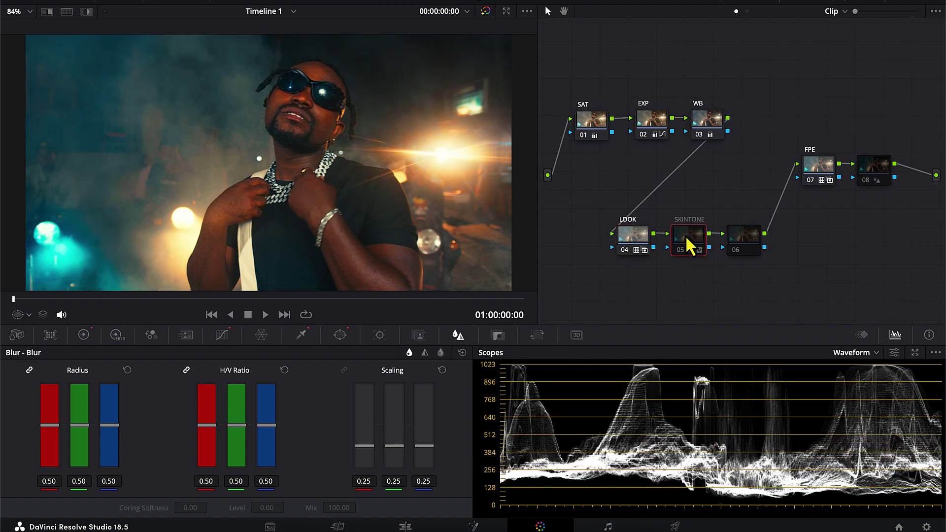